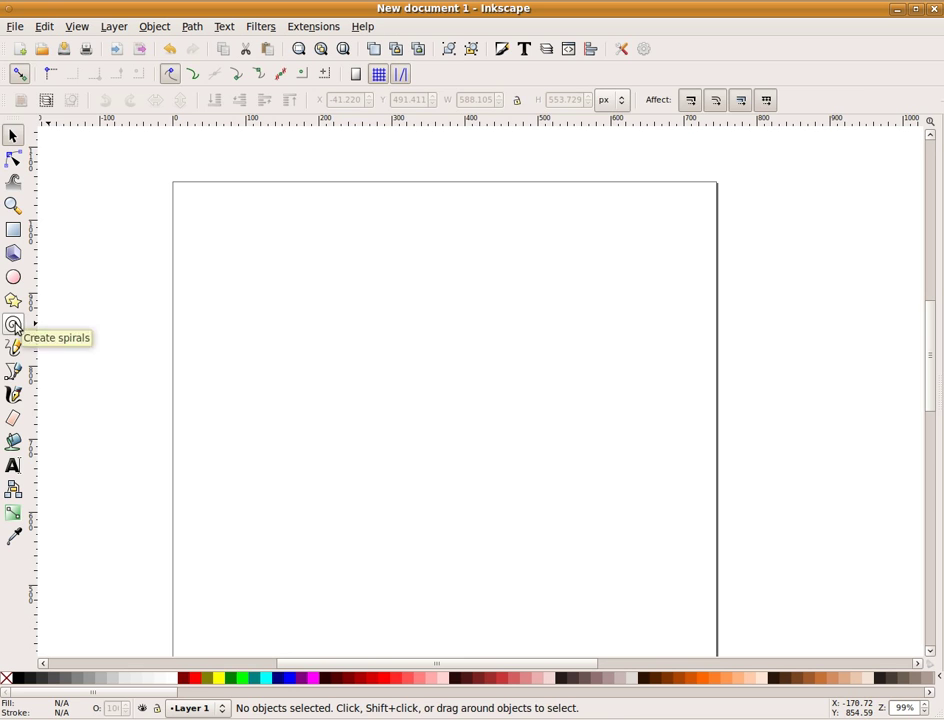
Draw a spiral in the upper part of the page with 10.90 turns, divergence 15.740 and inner radius 0.829.
{"action": "left_click", "coordinate": [13, 324]}
{"action": "left_click_drag", "start_coordinate": [301, 314], "coordinate": [368, 487]}
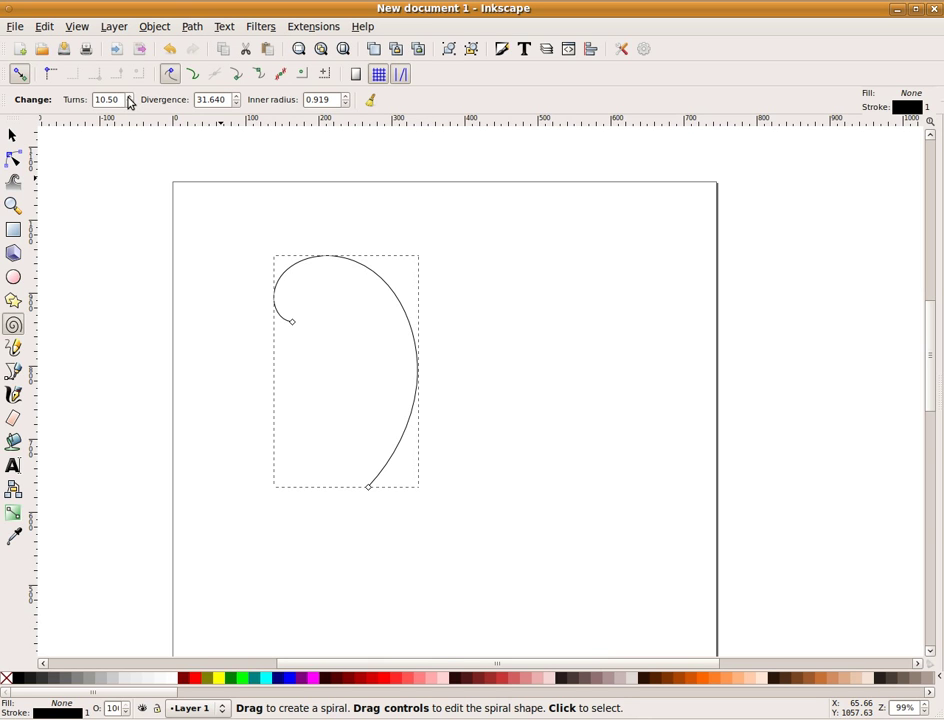
{"action": "left_click", "coordinate": [128, 97]}
{"action": "left_click", "coordinate": [128, 97]}
{"action": "left_click", "coordinate": [128, 97]}
{"action": "left_click", "coordinate": [128, 97]}
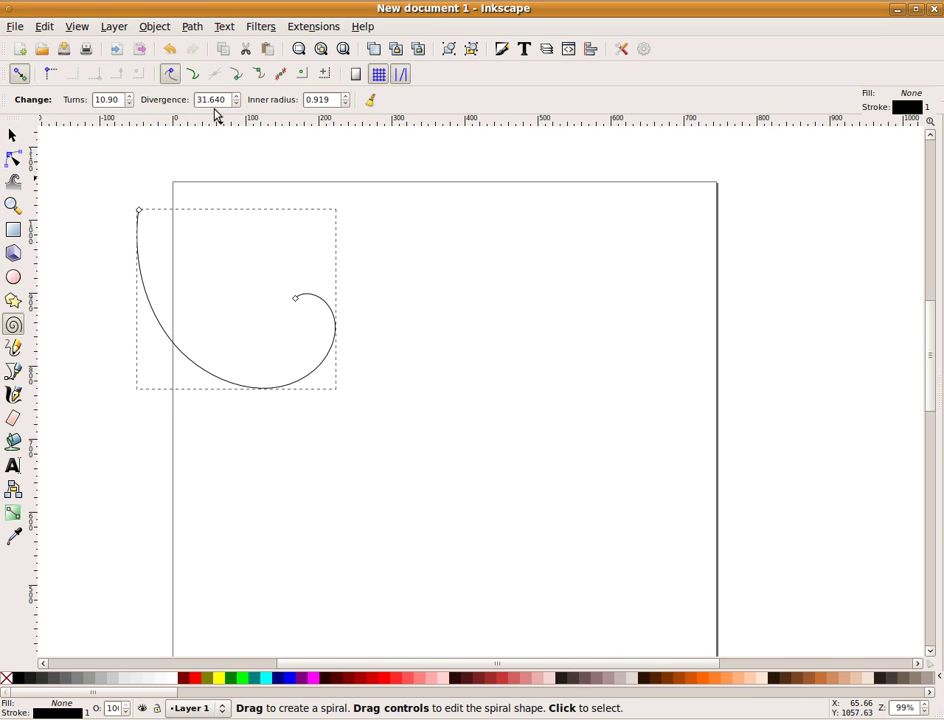
{"action": "left_click_drag", "start_coordinate": [236, 104], "coordinate": [236, 104]}
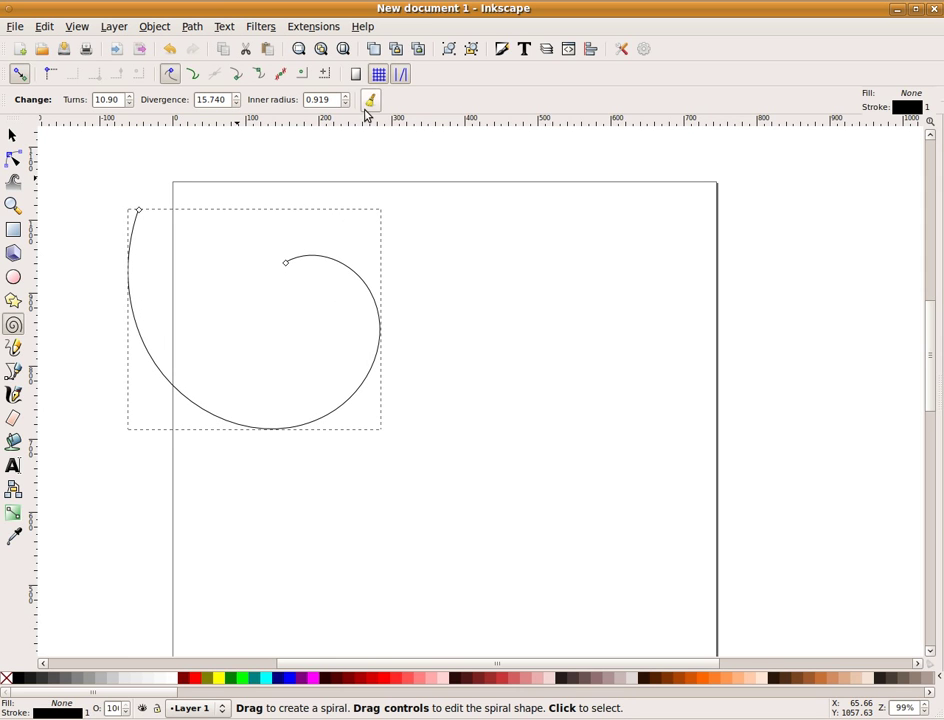
{"action": "left_click_drag", "start_coordinate": [344, 104], "coordinate": [344, 102]}
Move the spiral down to the lower middle of the page and deselect it.
{"action": "left_click", "coordinate": [13, 135]}
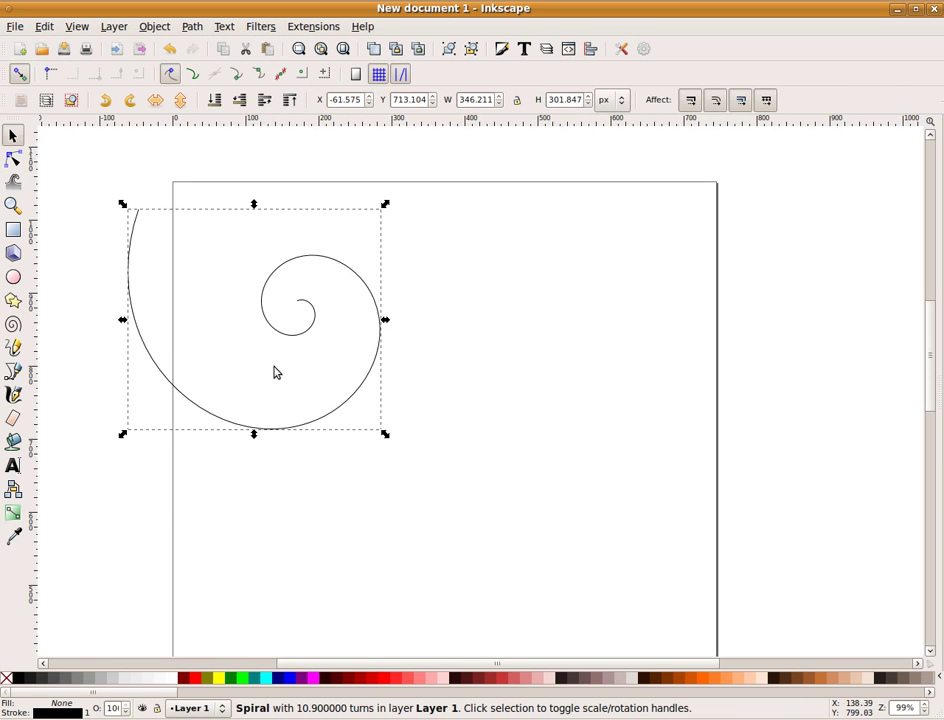
{"action": "left_click_drag", "start_coordinate": [287, 430], "coordinate": [496, 607]}
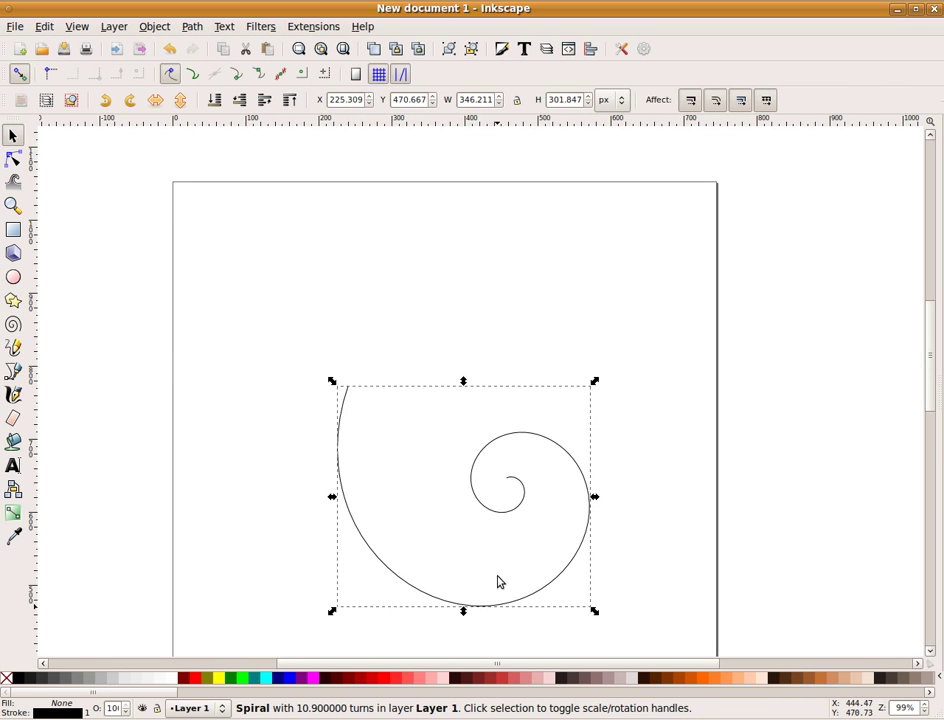
{"action": "left_click", "coordinate": [341, 299]}
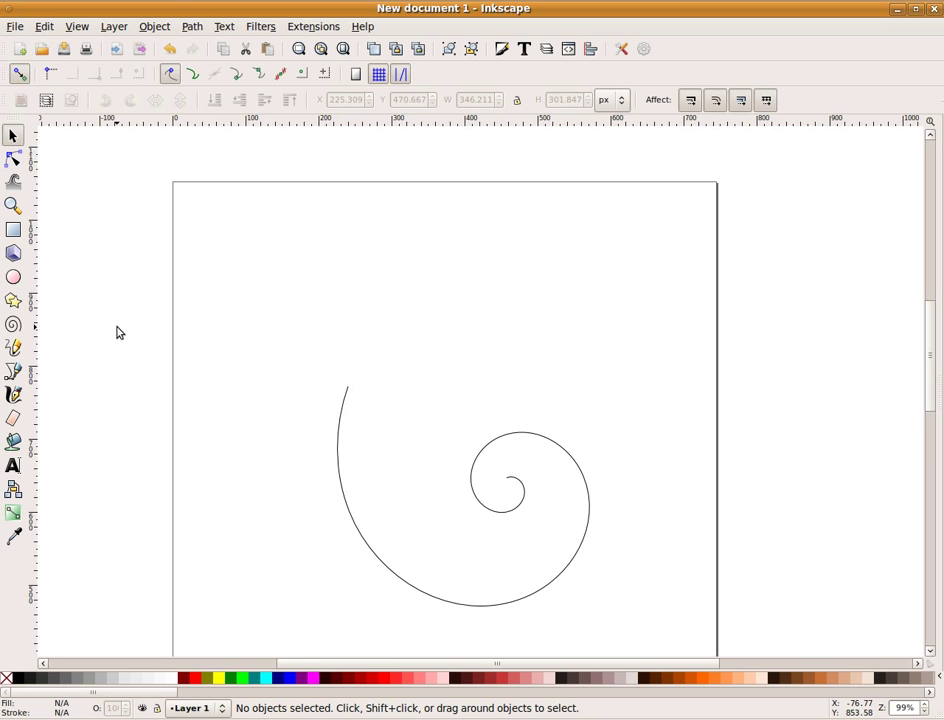
Draw a black circle about 31 px across in the page's upper-left corner and convert it to a path.
{"action": "left_click", "coordinate": [14, 276]}
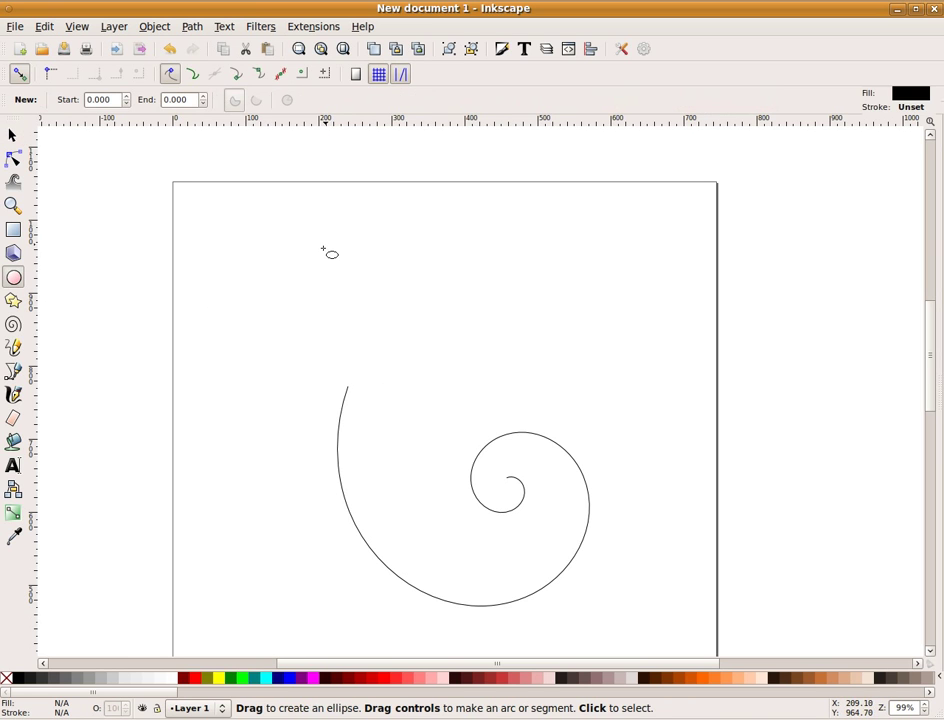
{"action": "left_click_drag", "start_coordinate": [185, 216], "coordinate": [208, 243]}
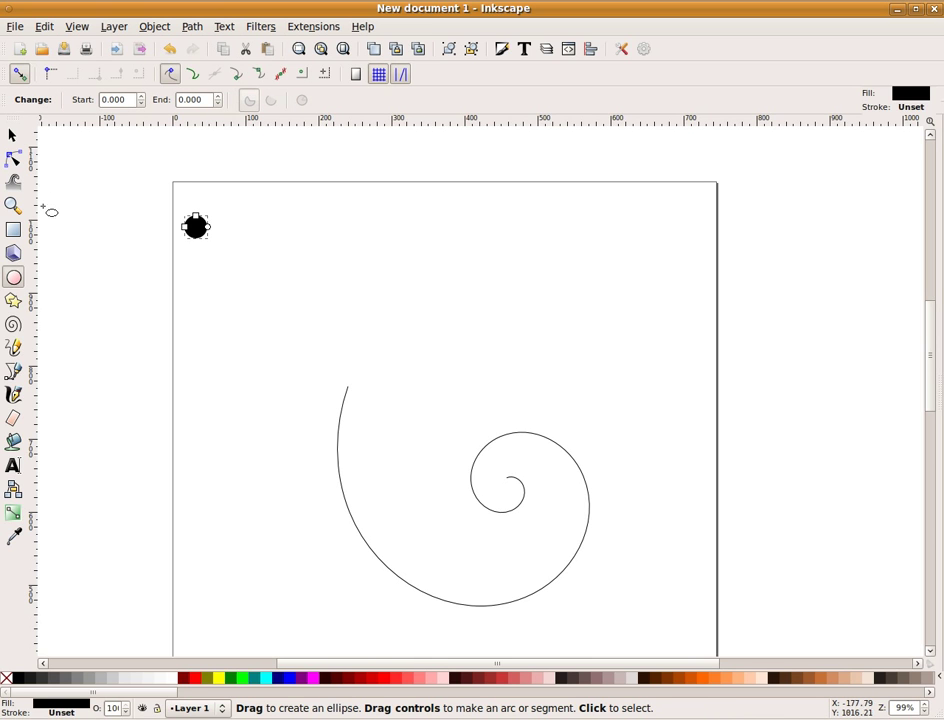
{"action": "left_click", "coordinate": [190, 28]}
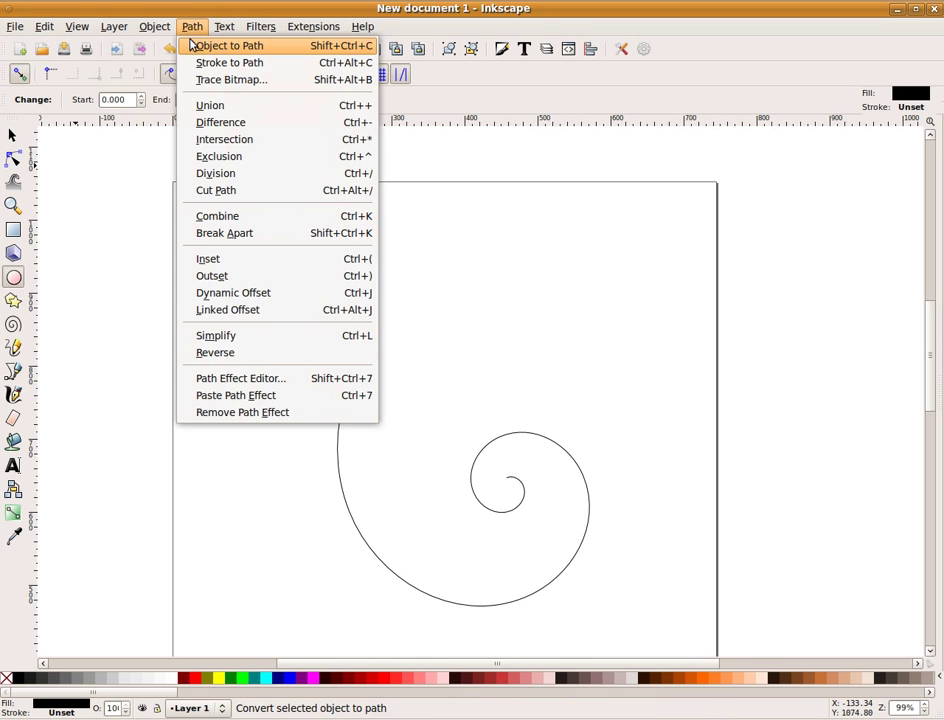
{"action": "left_click", "coordinate": [216, 46]}
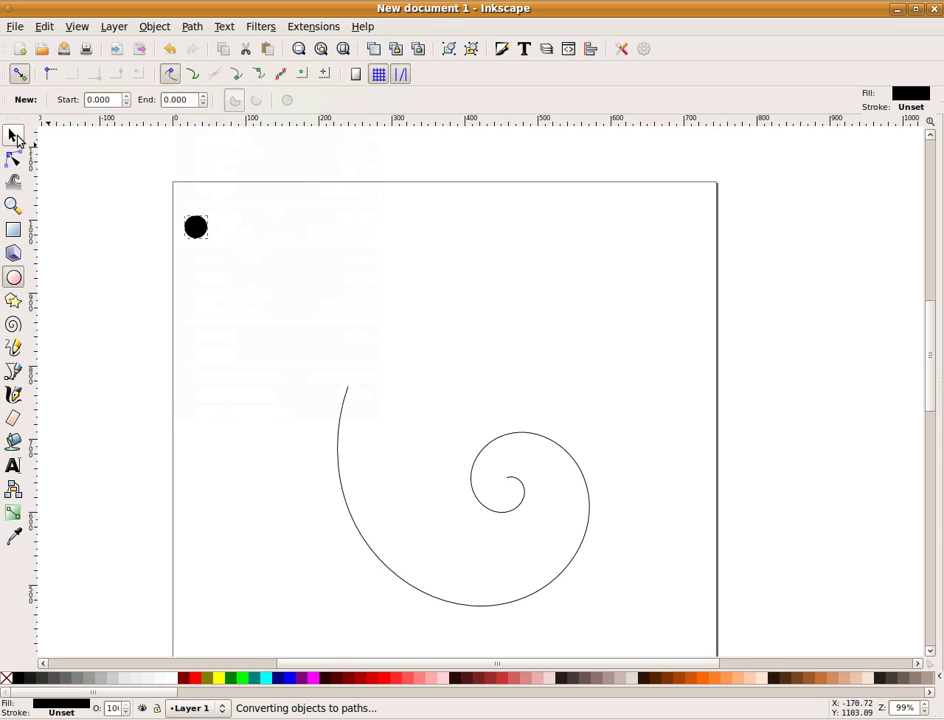
Pull the circle's right node straight out horizontally into a tapered stroke about 858 px long and copy the shape.
{"action": "left_click", "coordinate": [12, 134]}
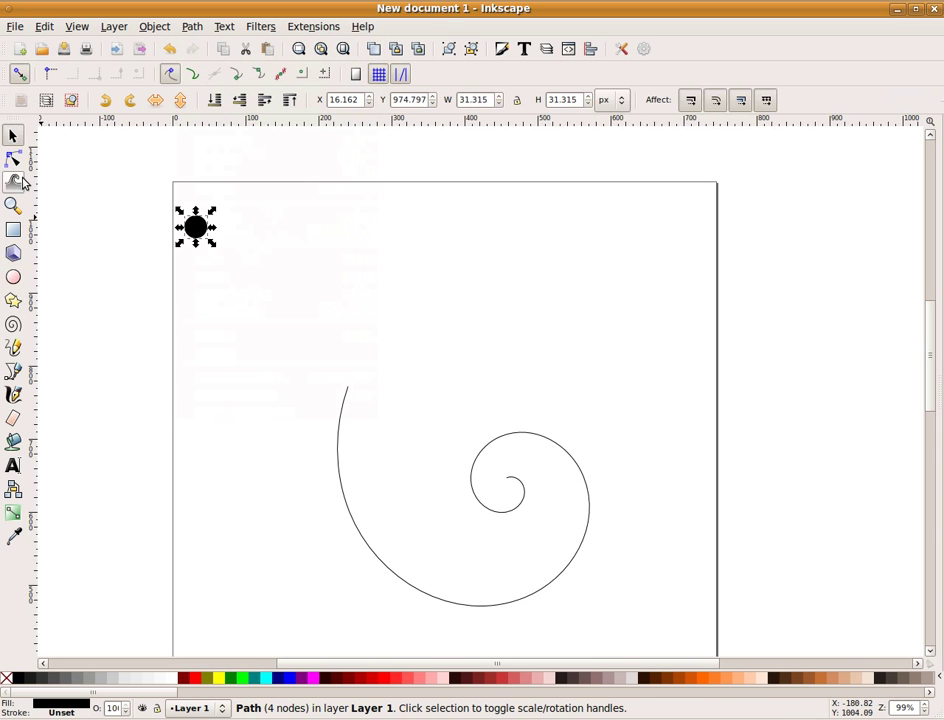
{"action": "key", "text": "n"}
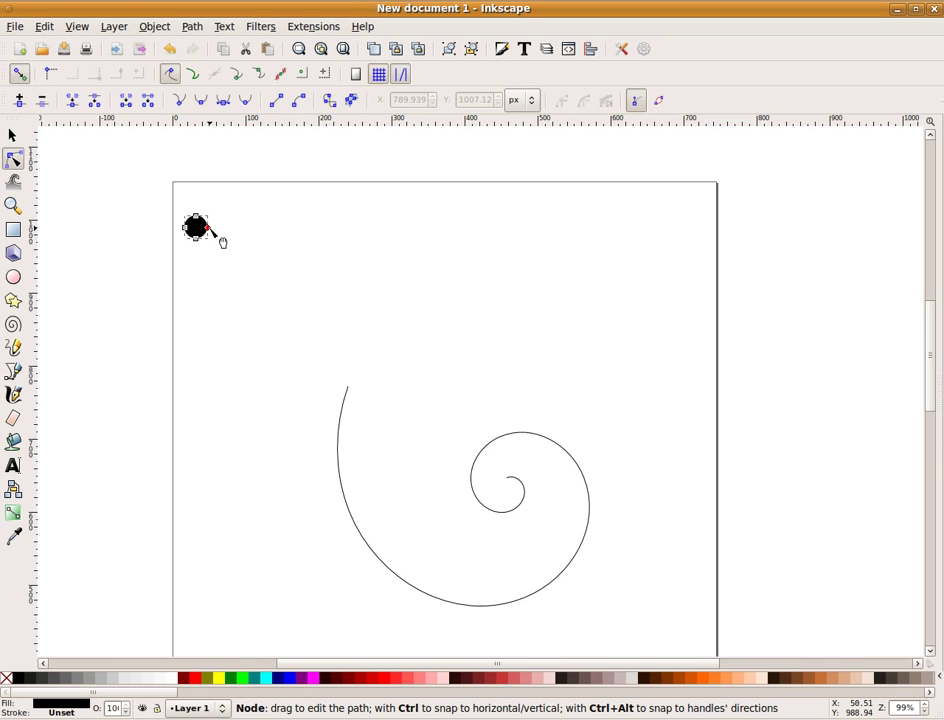
{"action": "key", "text": "ctrl"}
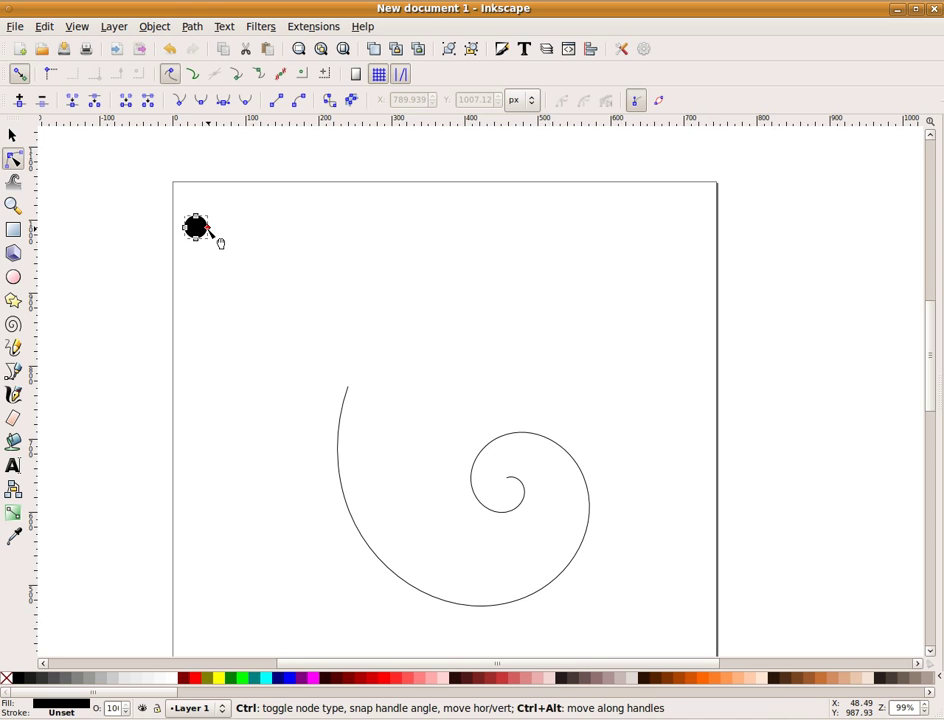
{"action": "left_click_drag", "start_coordinate": [214, 234], "coordinate": [813, 261]}
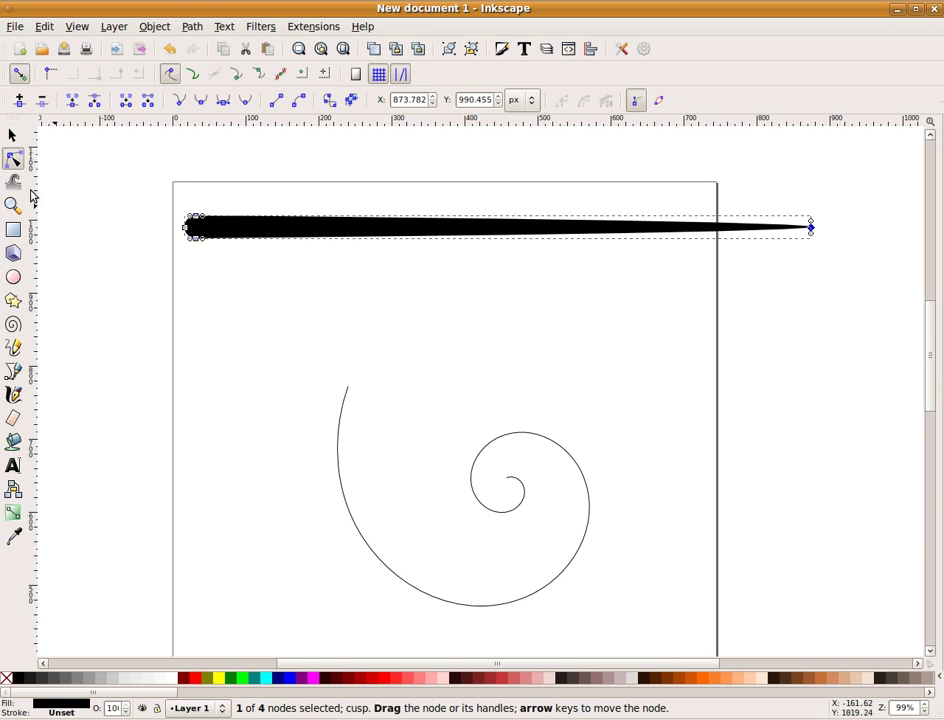
{"action": "left_click", "coordinate": [13, 135]}
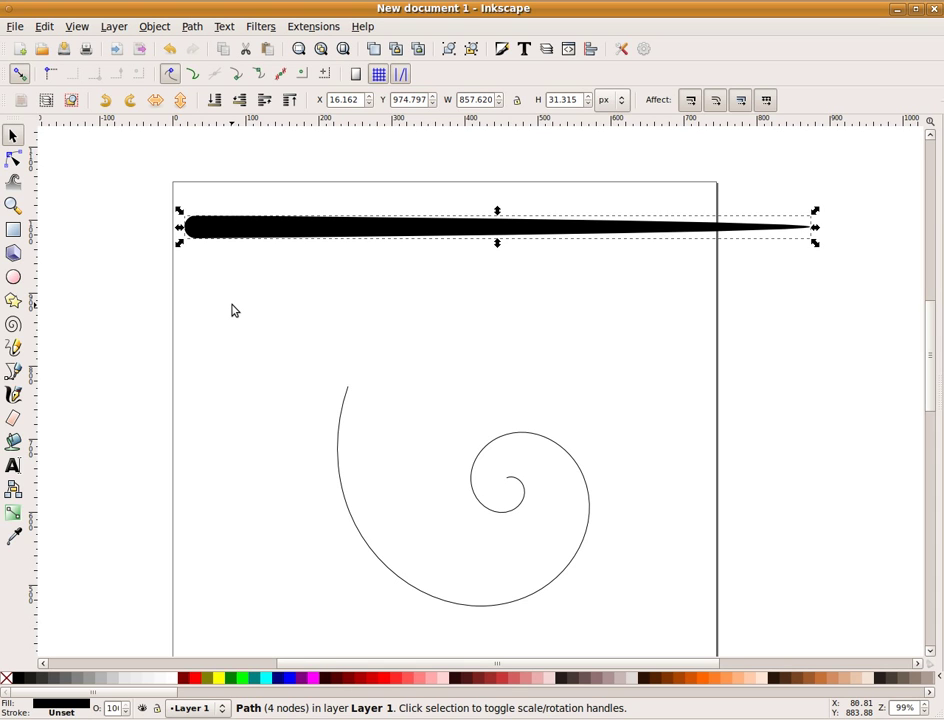
{"action": "key", "text": "ctrl"}
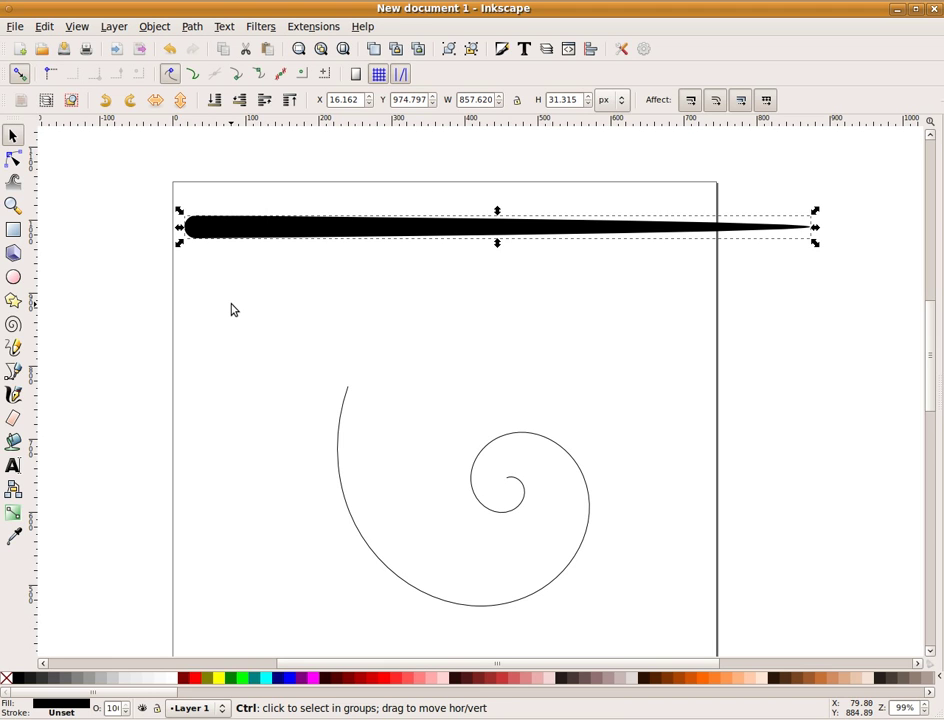
Add a Pattern Along Path effect to the spiral and paste the copied tapered shape as its pattern source.
{"action": "left_click", "coordinate": [346, 516]}
{"action": "left_click", "coordinate": [189, 27]}
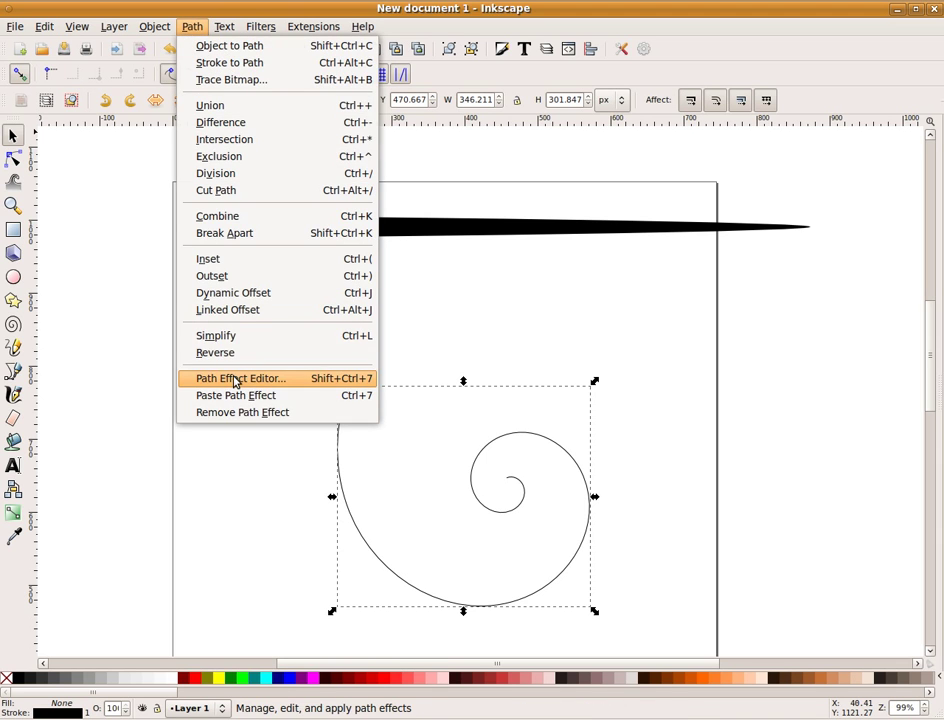
{"action": "left_click", "coordinate": [236, 379]}
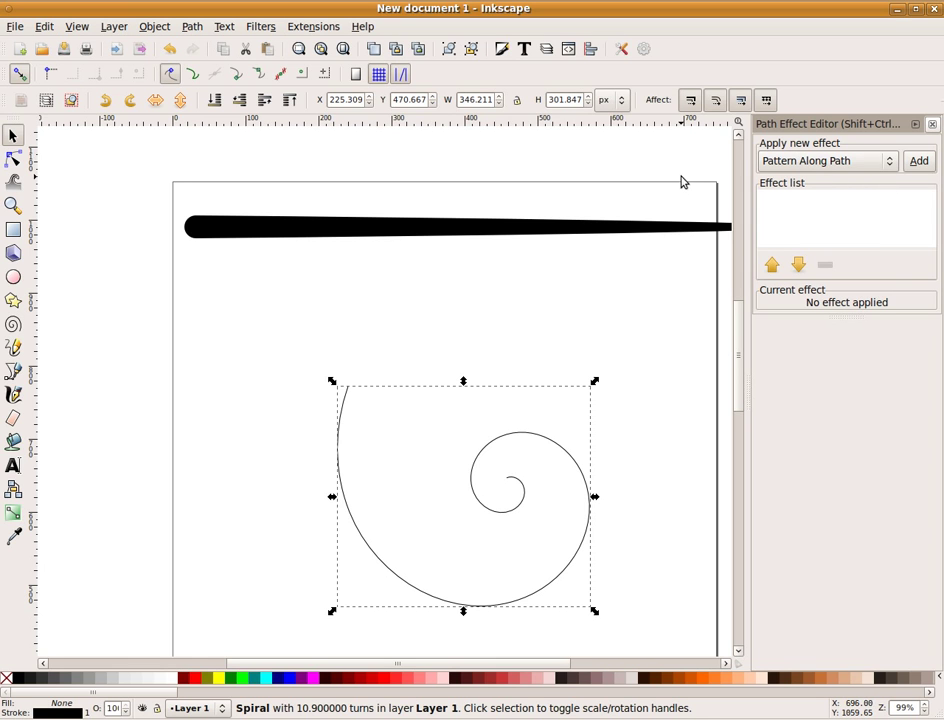
{"action": "left_click", "coordinate": [836, 161]}
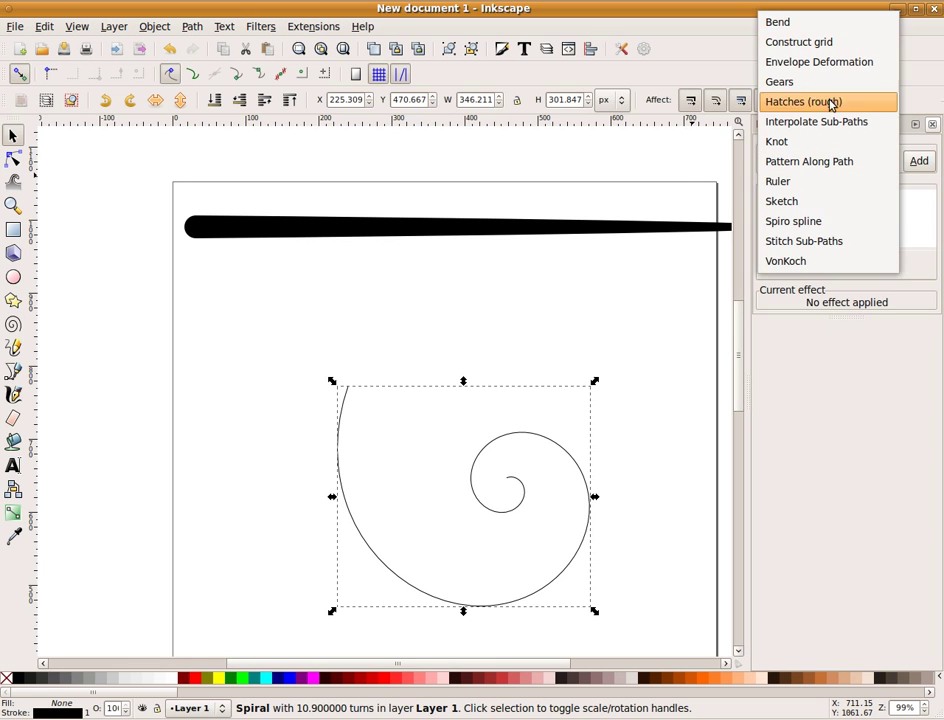
{"action": "left_click", "coordinate": [836, 163]}
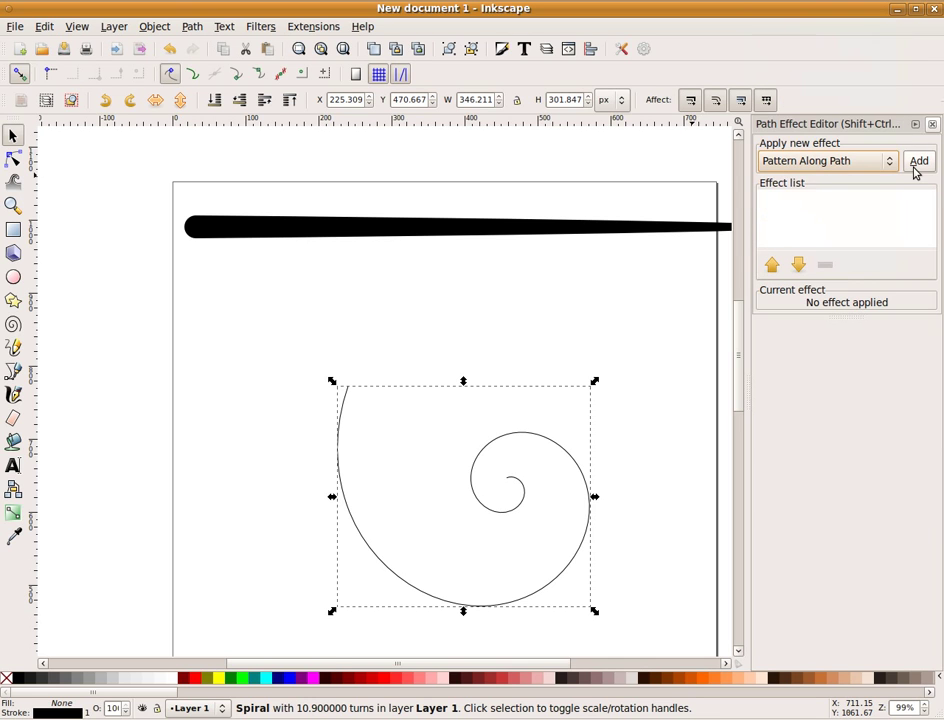
{"action": "left_click", "coordinate": [915, 165]}
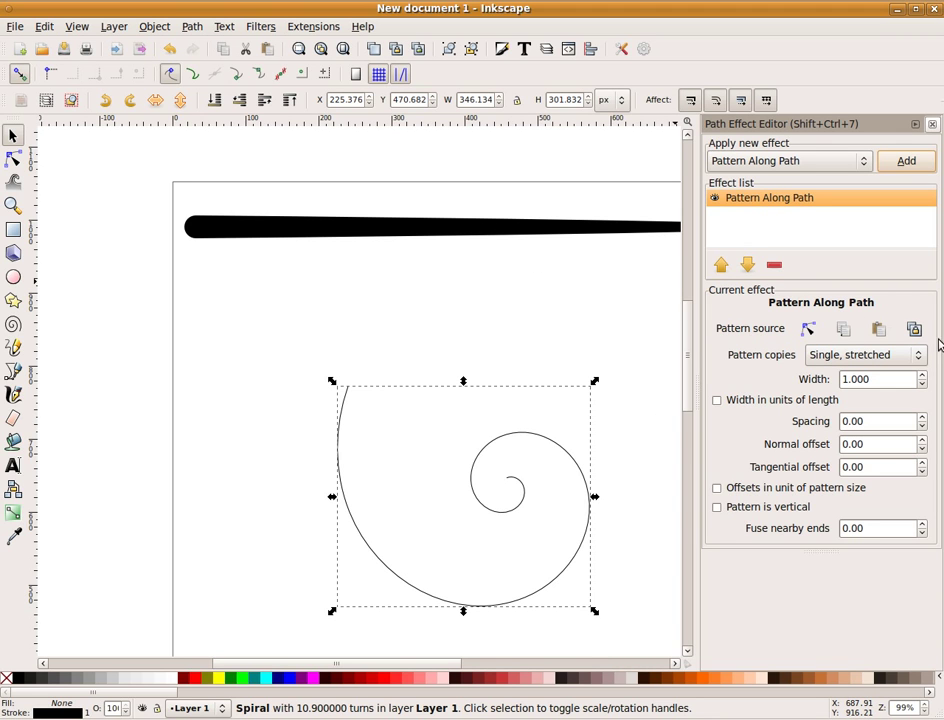
{"action": "left_click", "coordinate": [879, 331]}
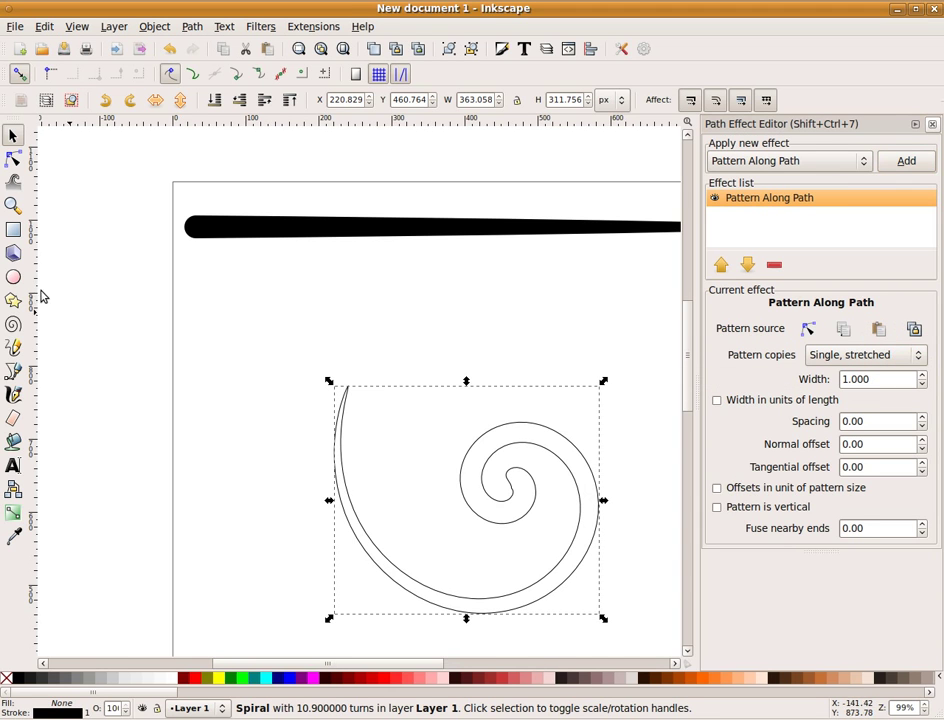
Fill the tapered spiral with black, move it against the page's left edge and deselect it.
{"action": "left_click_drag", "start_coordinate": [523, 604], "coordinate": [392, 508]}
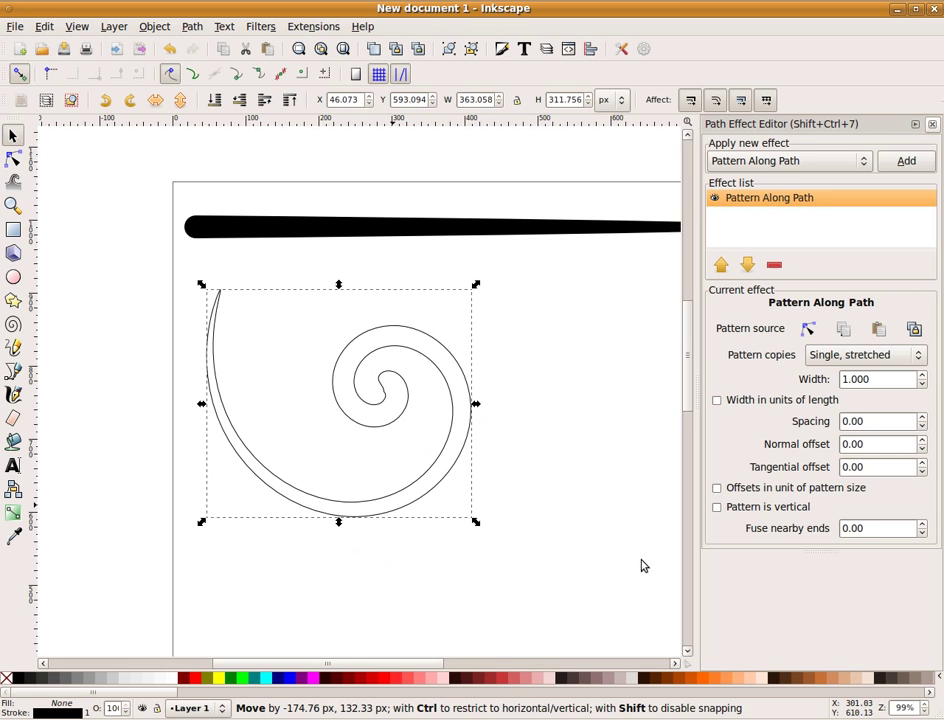
{"action": "left_click", "coordinate": [16, 677]}
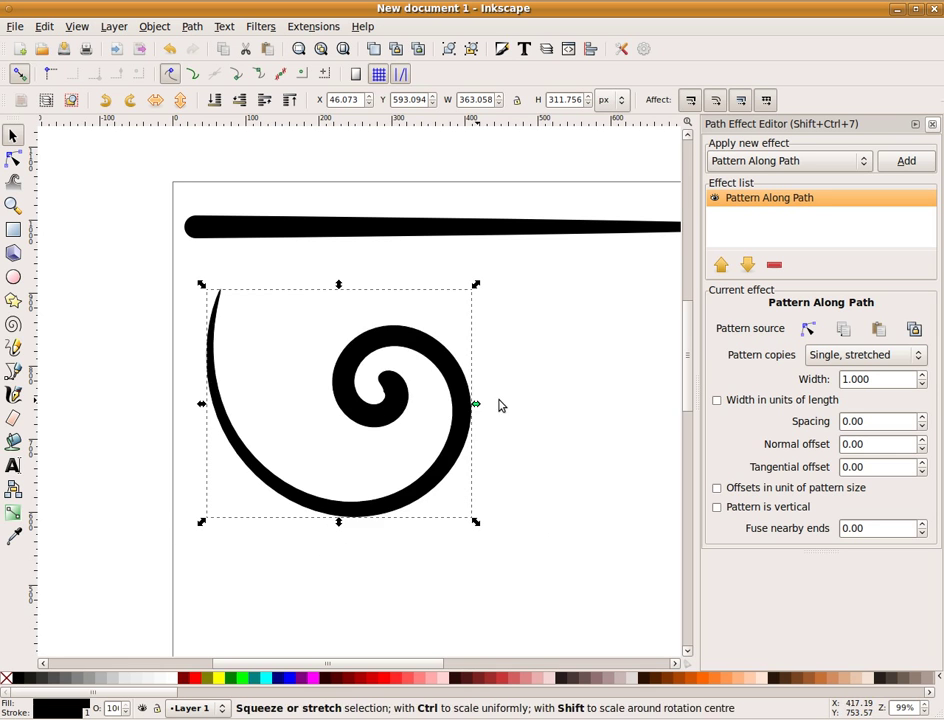
{"action": "left_click_drag", "start_coordinate": [438, 480], "coordinate": [405, 513]}
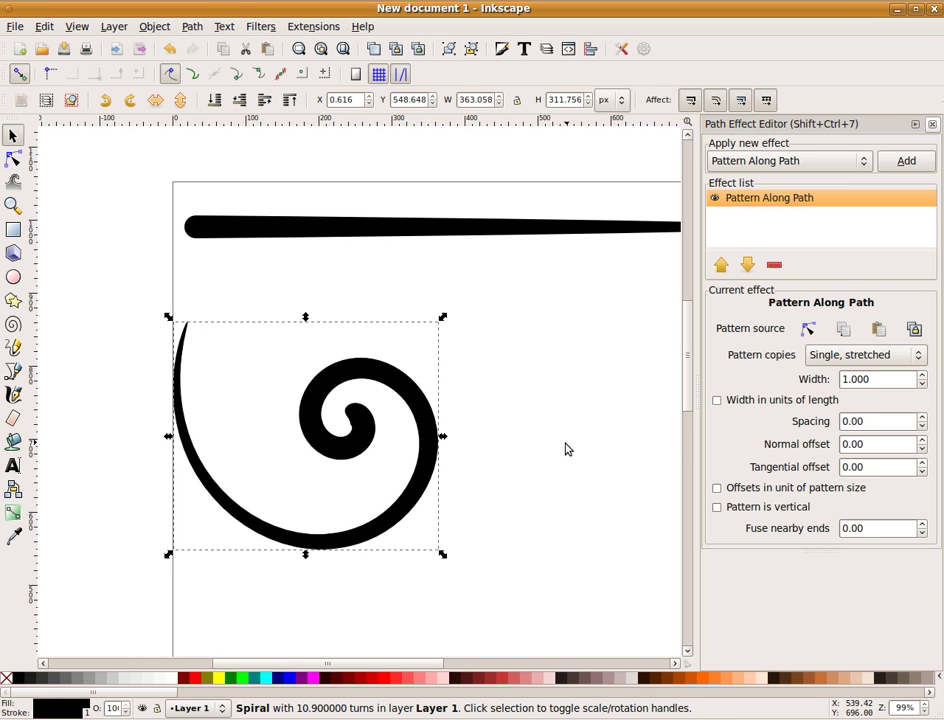
{"action": "left_click", "coordinate": [567, 447]}
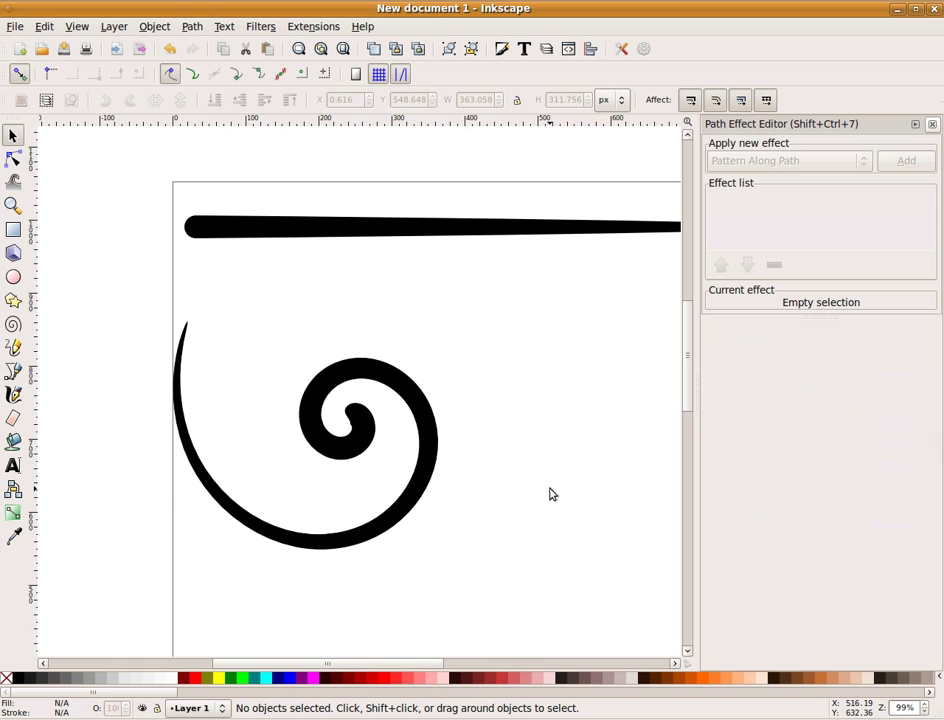
Draw a second spiral, about 193 by 222 px, to the right of the black one.
{"action": "left_click", "coordinate": [402, 493]}
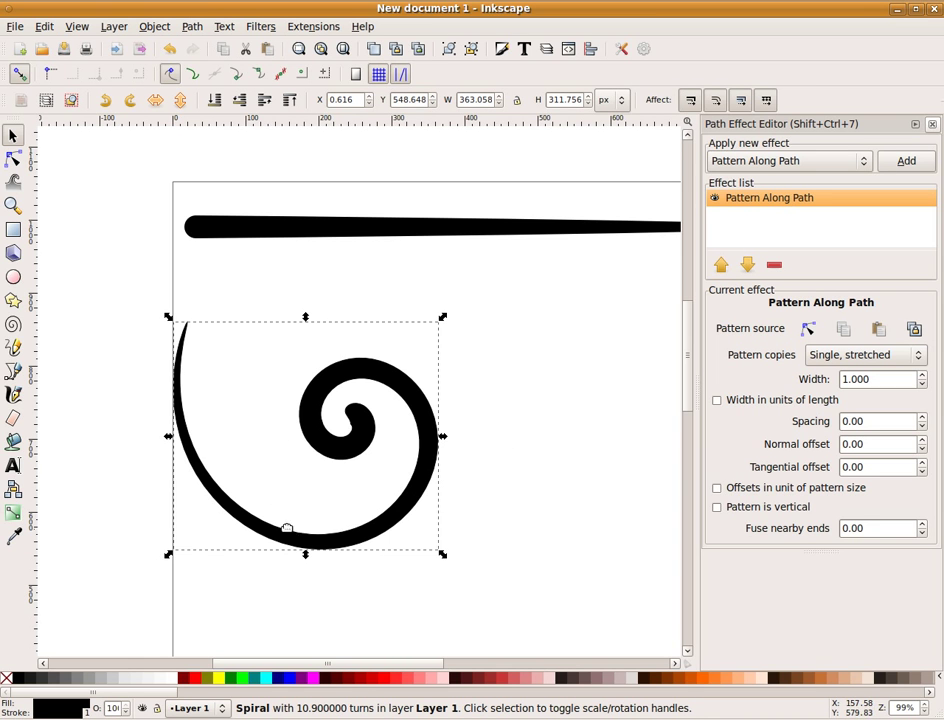
{"action": "left_click", "coordinate": [13, 324]}
{"action": "left_click_drag", "start_coordinate": [508, 402], "coordinate": [575, 494]}
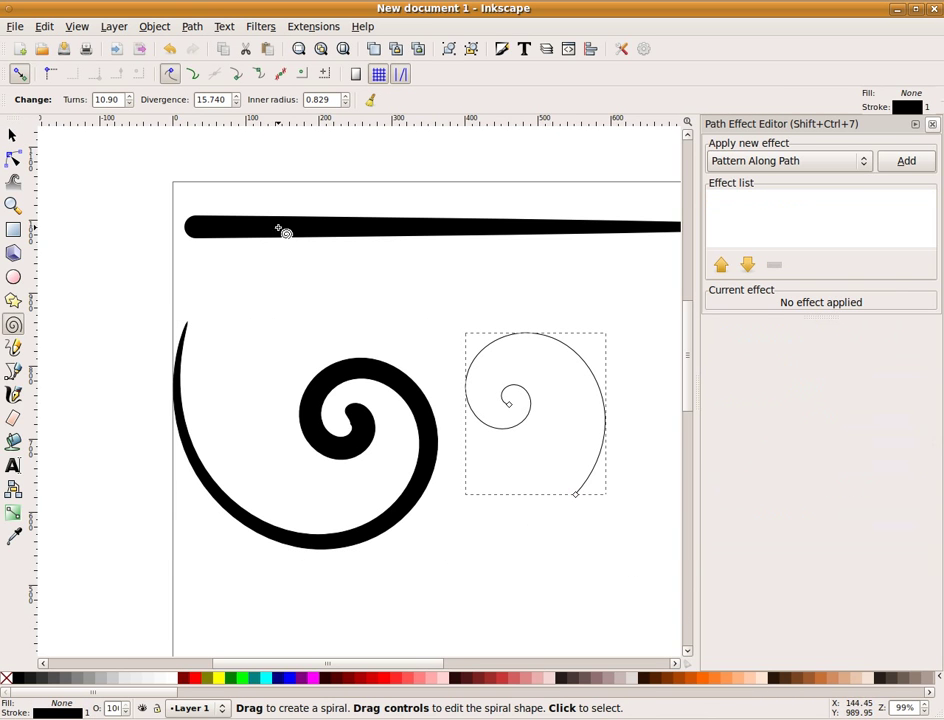
Delete the long tapered black shape above the spirals.
{"action": "left_click", "coordinate": [13, 135]}
{"action": "left_click", "coordinate": [242, 226]}
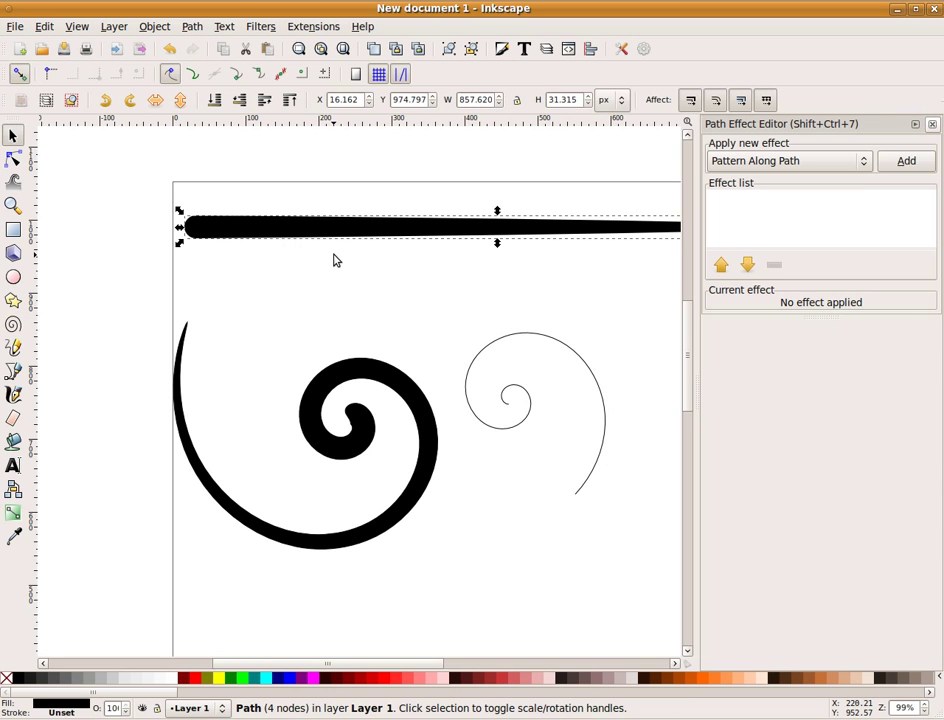
{"action": "key", "text": "Delete"}
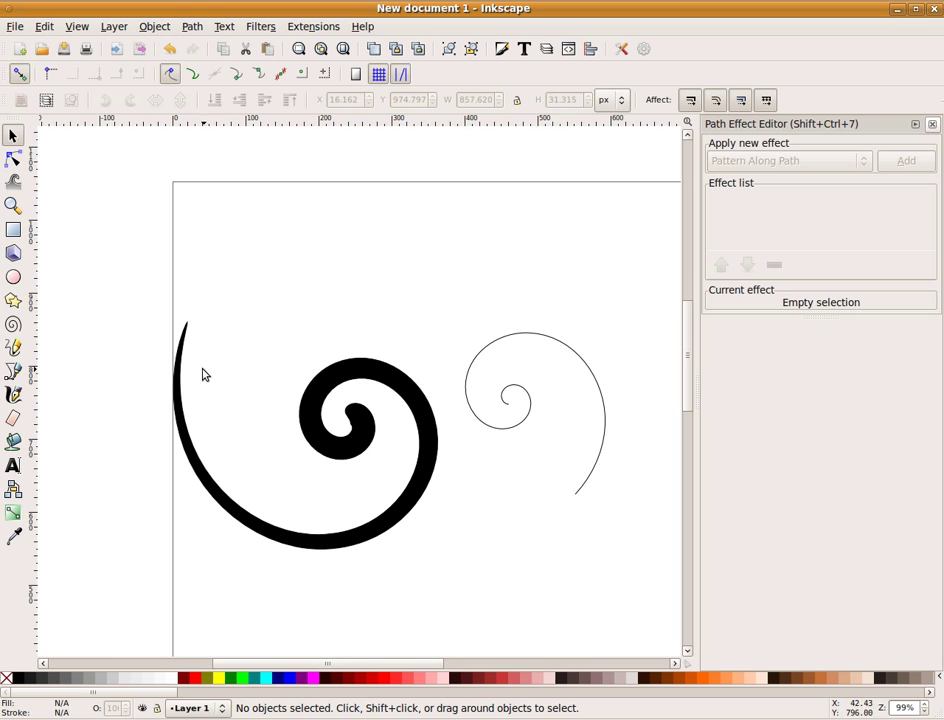
Set the second spiral's inner radius to 0.889 and its divergence to 25.190.
{"action": "left_click", "coordinate": [520, 426]}
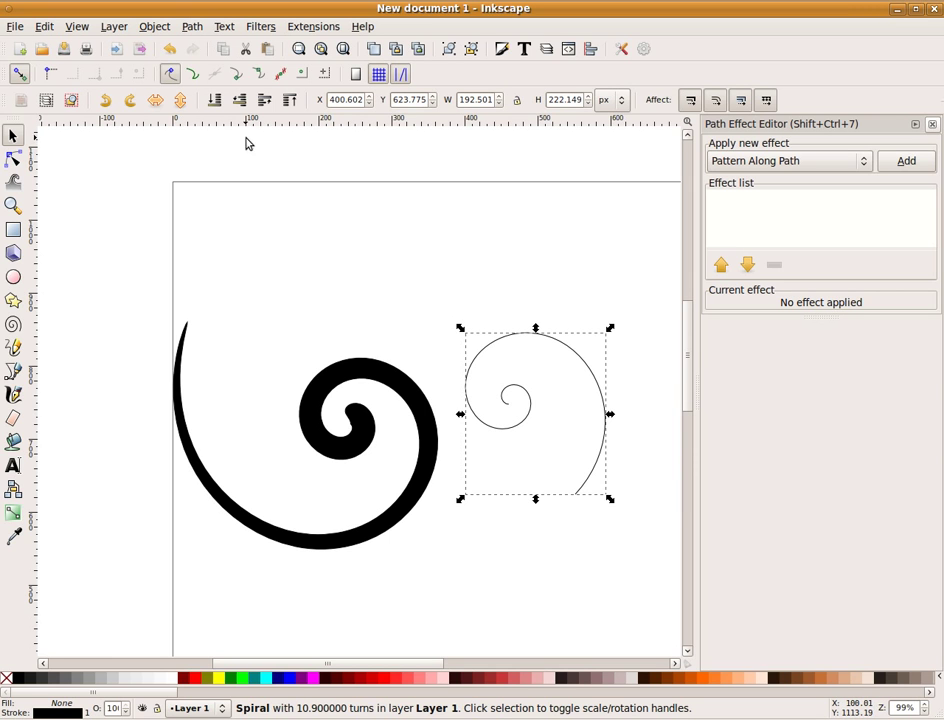
{"action": "double_click", "coordinate": [519, 392]}
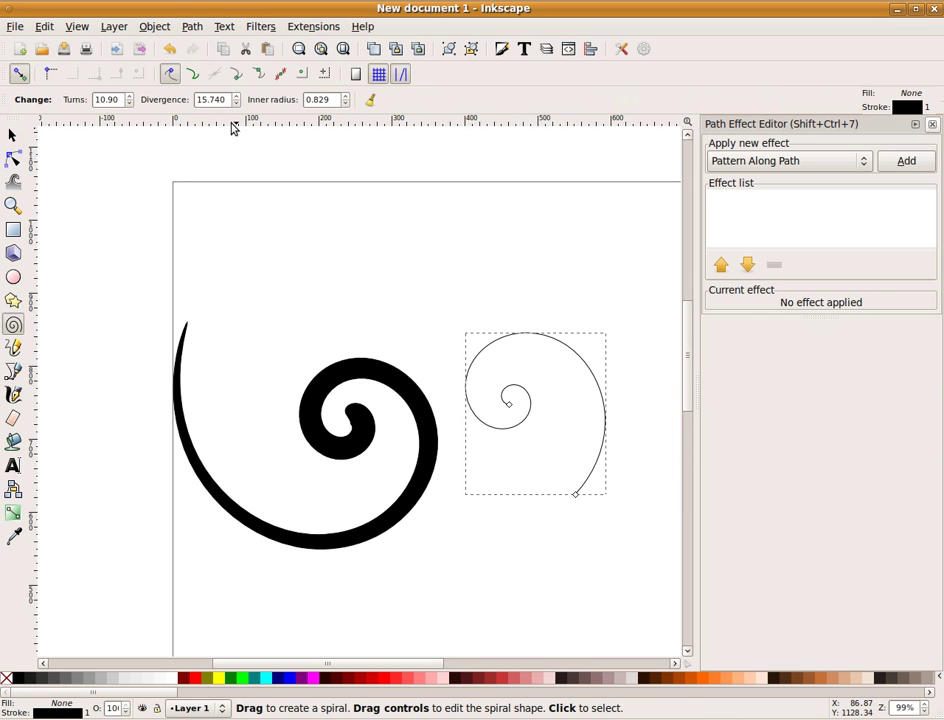
{"action": "left_click", "coordinate": [345, 104]}
{"action": "left_click", "coordinate": [345, 104]}
{"action": "left_click", "coordinate": [345, 104]}
{"action": "left_click", "coordinate": [345, 97]}
{"action": "left_click", "coordinate": [345, 97]}
{"action": "left_click", "coordinate": [345, 97]}
{"action": "left_click", "coordinate": [345, 97]}
{"action": "left_click", "coordinate": [345, 97]}
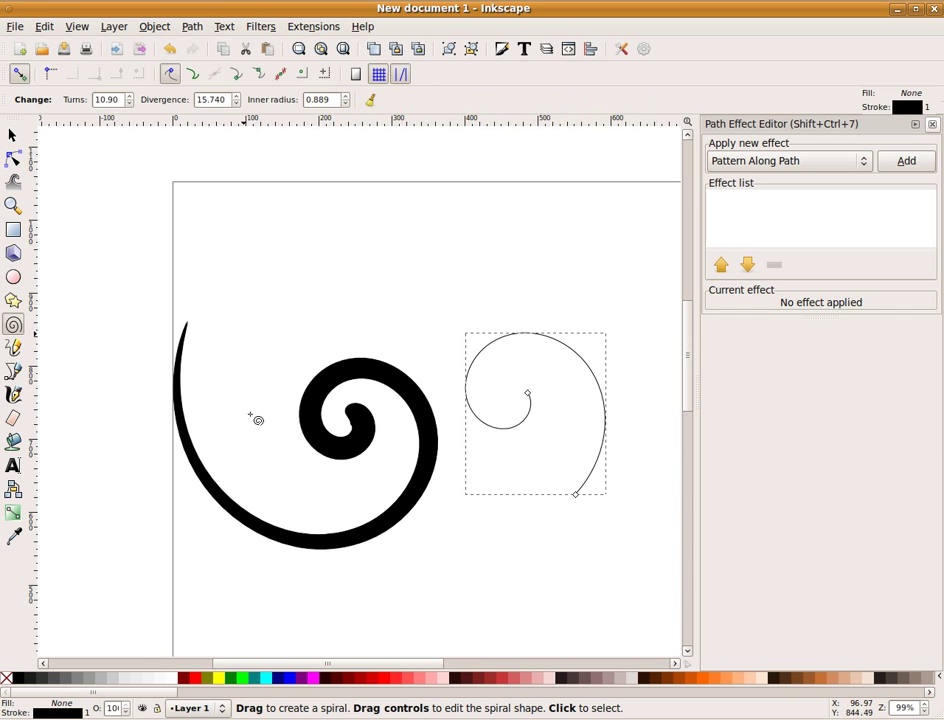
{"action": "left_click", "coordinate": [237, 97]}
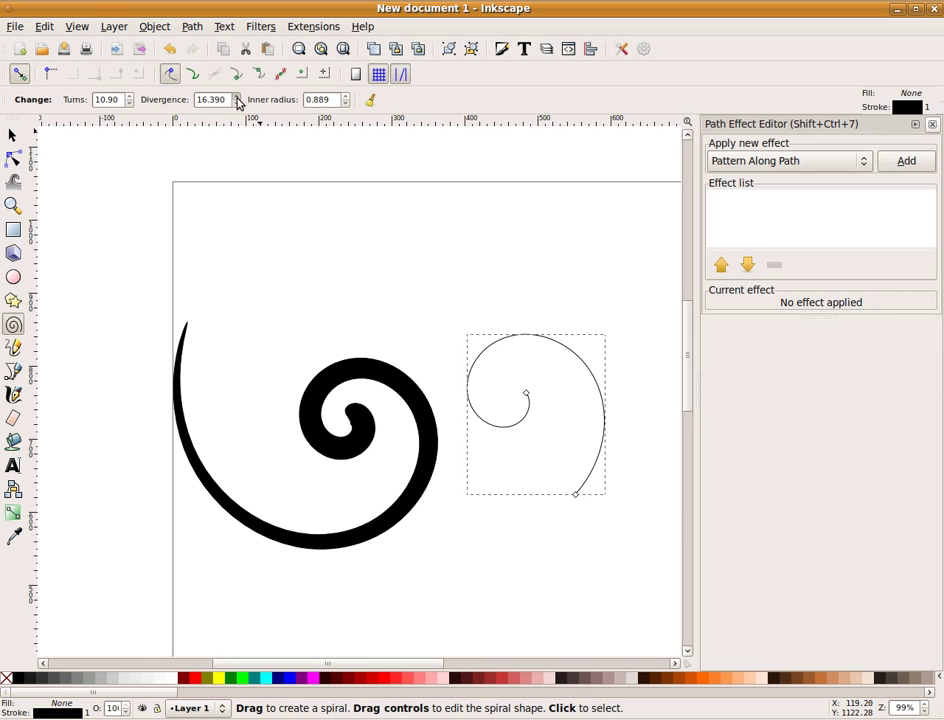
{"action": "left_click", "coordinate": [237, 97]}
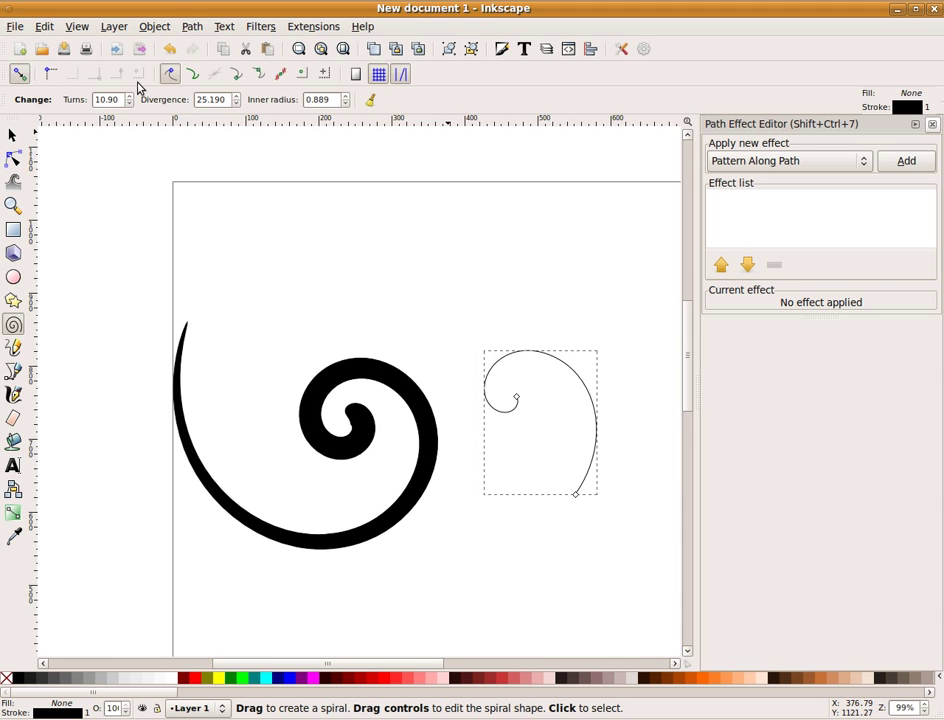
Draw a small black circle about 16 px across above the large spiral and convert it to a path.
{"action": "left_click", "coordinate": [14, 278]}
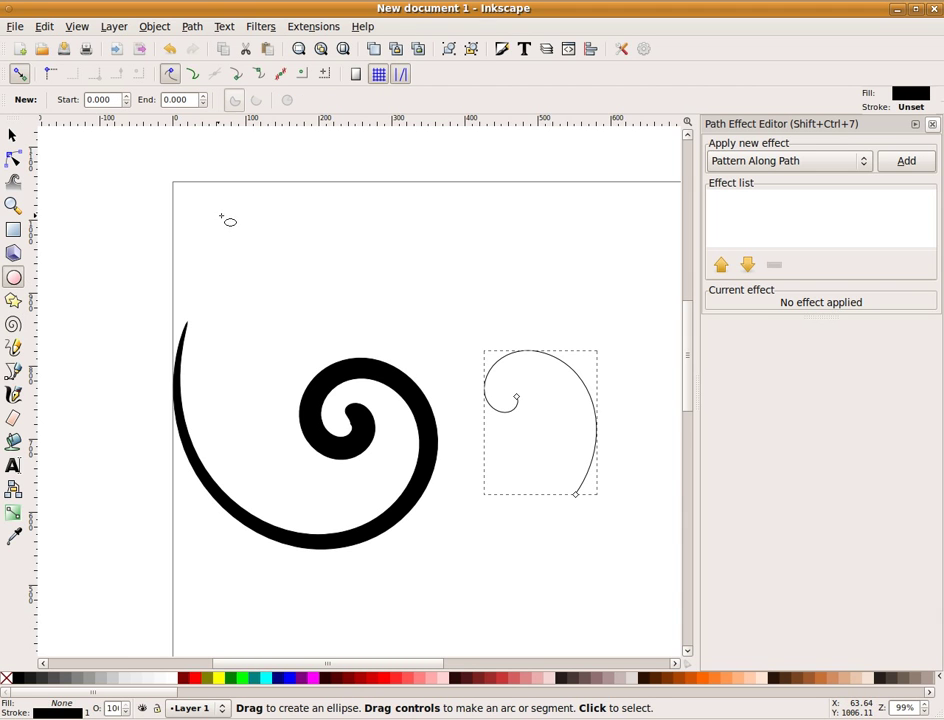
{"action": "left_click_drag", "start_coordinate": [224, 207], "coordinate": [238, 221]}
{"action": "left_click", "coordinate": [192, 27]}
{"action": "left_click", "coordinate": [202, 44]}
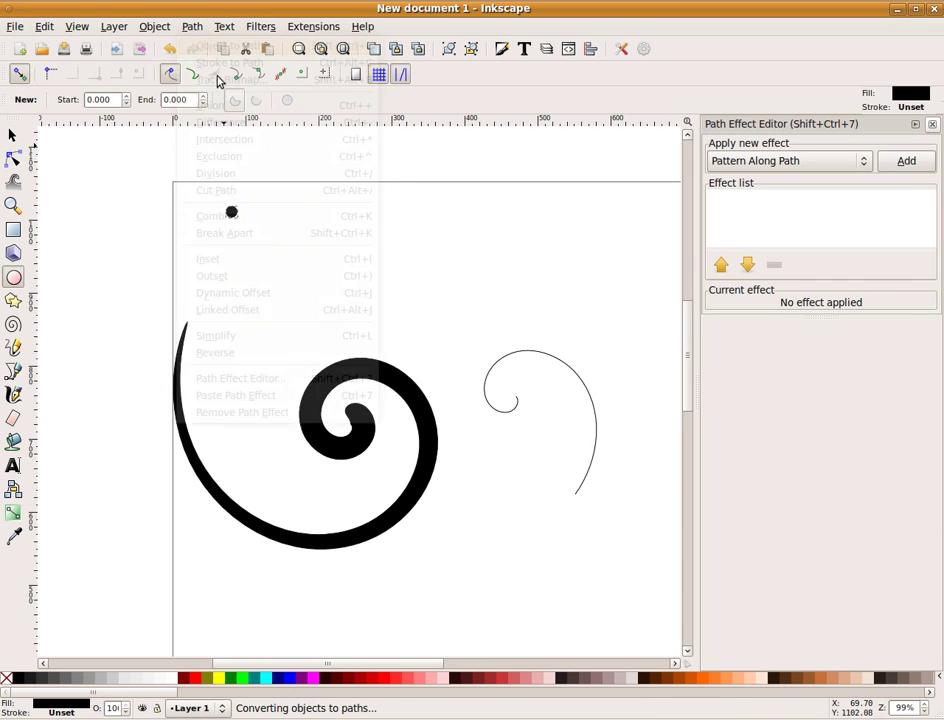
Pull the circle's right node far out horizontally to form a tapered shape about 470 px long.
{"action": "left_click", "coordinate": [12, 158]}
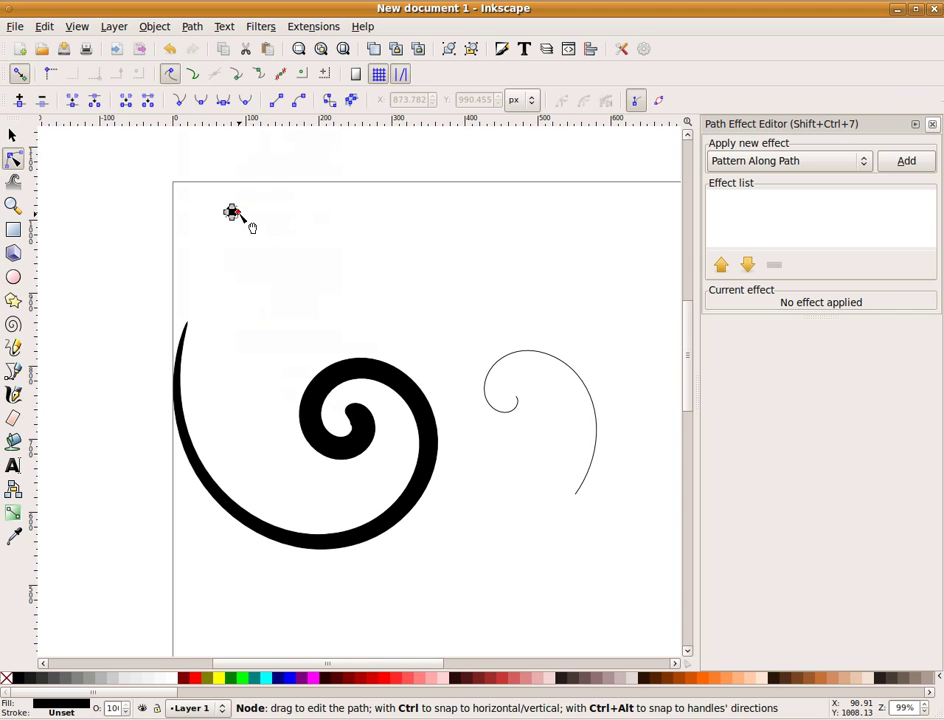
{"action": "left_click_drag", "start_coordinate": [236, 213], "coordinate": [572, 232]}
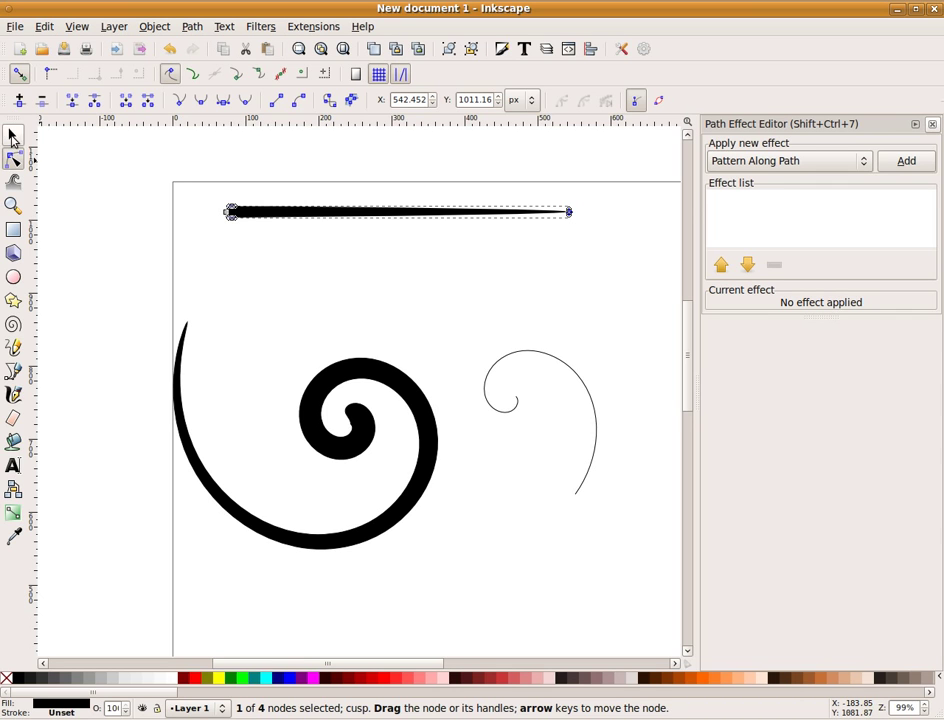
{"action": "key", "text": "s"}
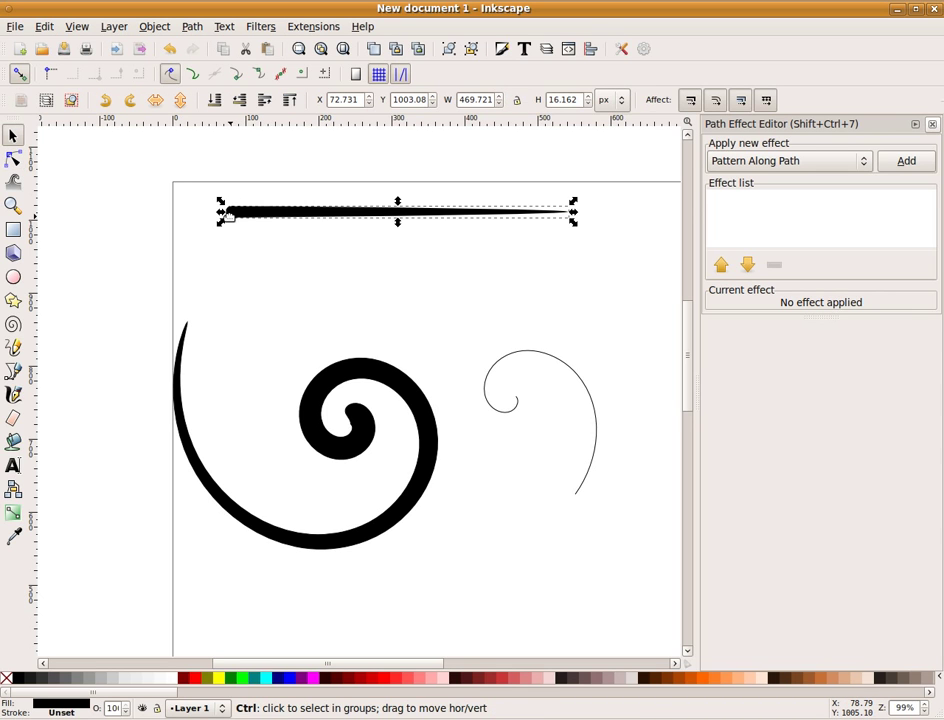
Apply Pattern Along Path to the second spiral using the copied tapered shape as its pattern, and fill it with black.
{"action": "left_click", "coordinate": [488, 376]}
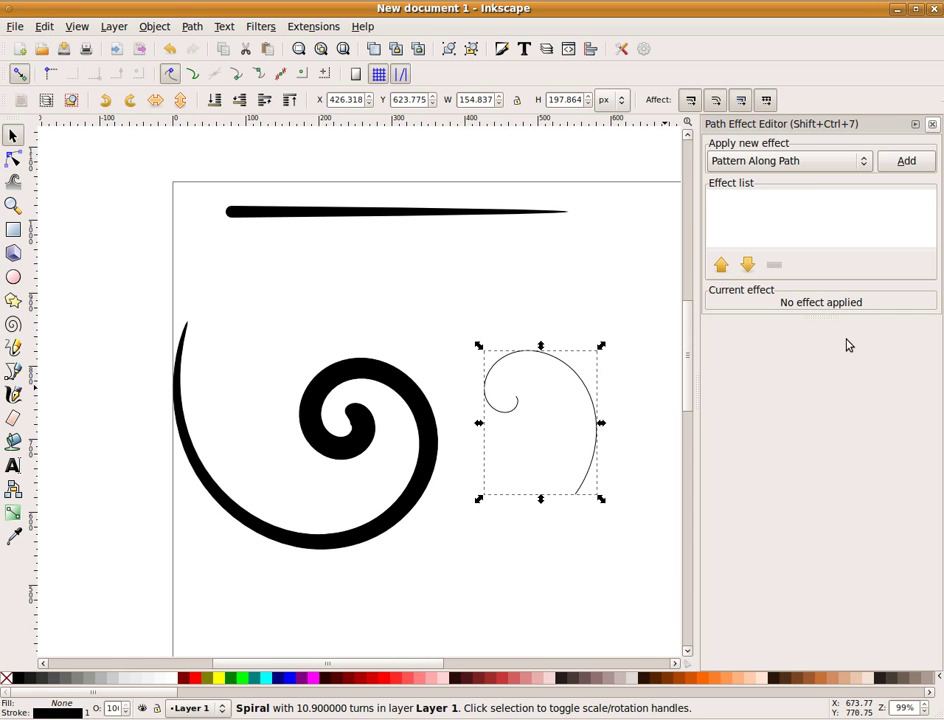
{"action": "left_click", "coordinate": [886, 168]}
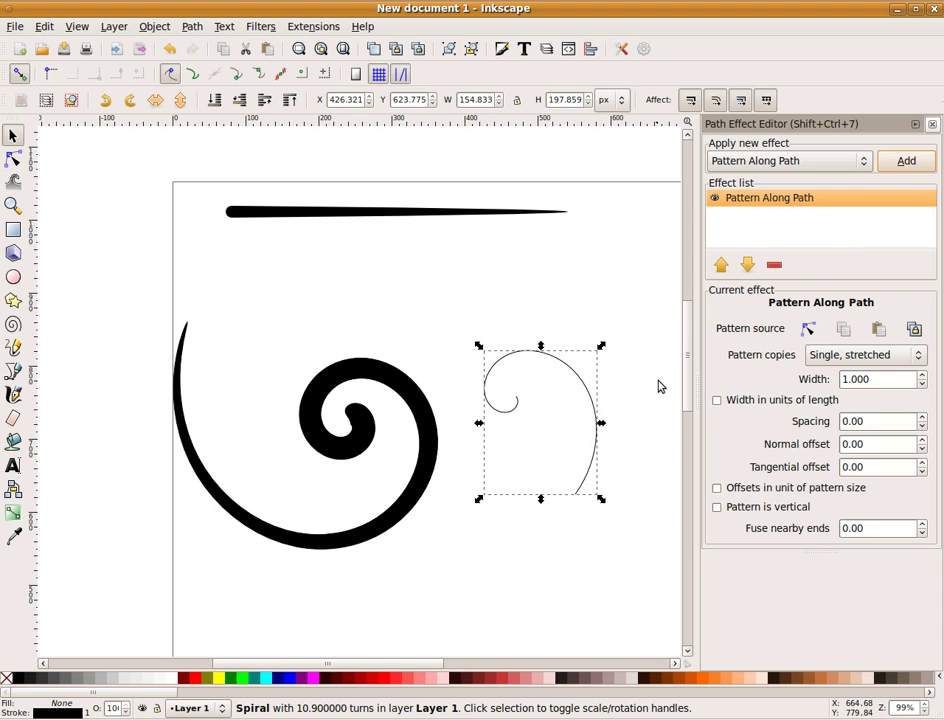
{"action": "left_click", "coordinate": [879, 331]}
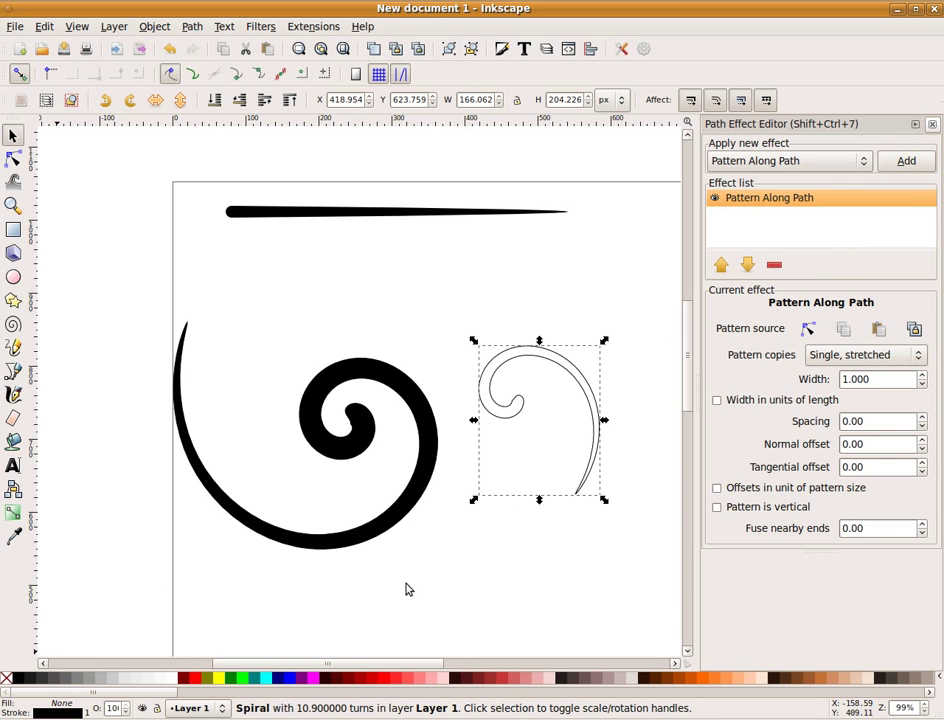
{"action": "left_click", "coordinate": [18, 679]}
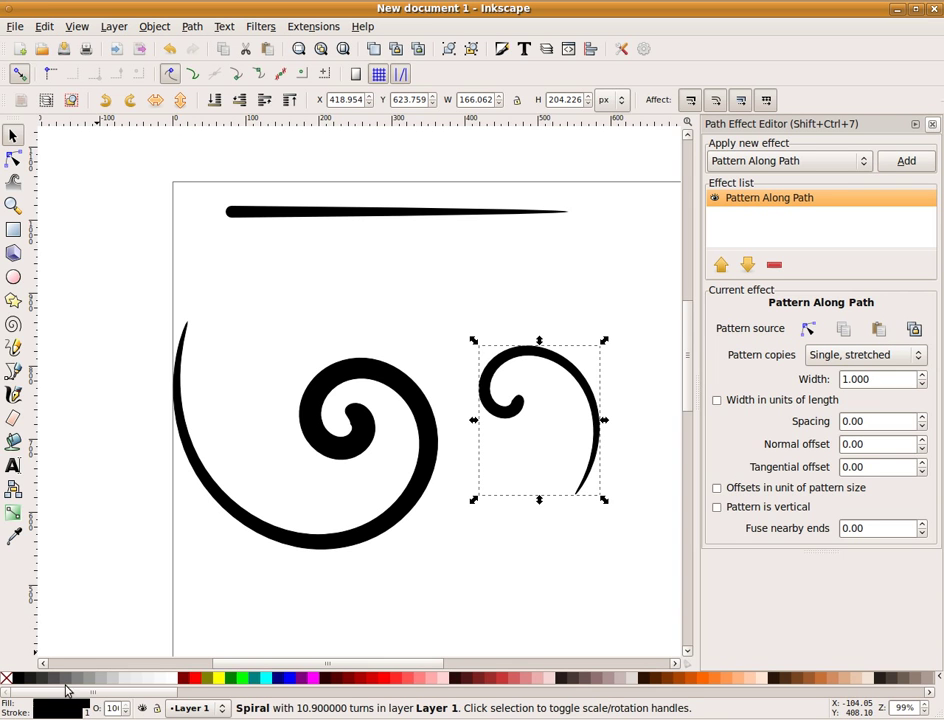
Move the small swirl inside the large swirl's left curve and rotate it so its tail branches off the large one.
{"action": "left_click_drag", "start_coordinate": [511, 354], "coordinate": [345, 333]}
{"action": "left_click_drag", "start_coordinate": [434, 322], "coordinate": [303, 411]}
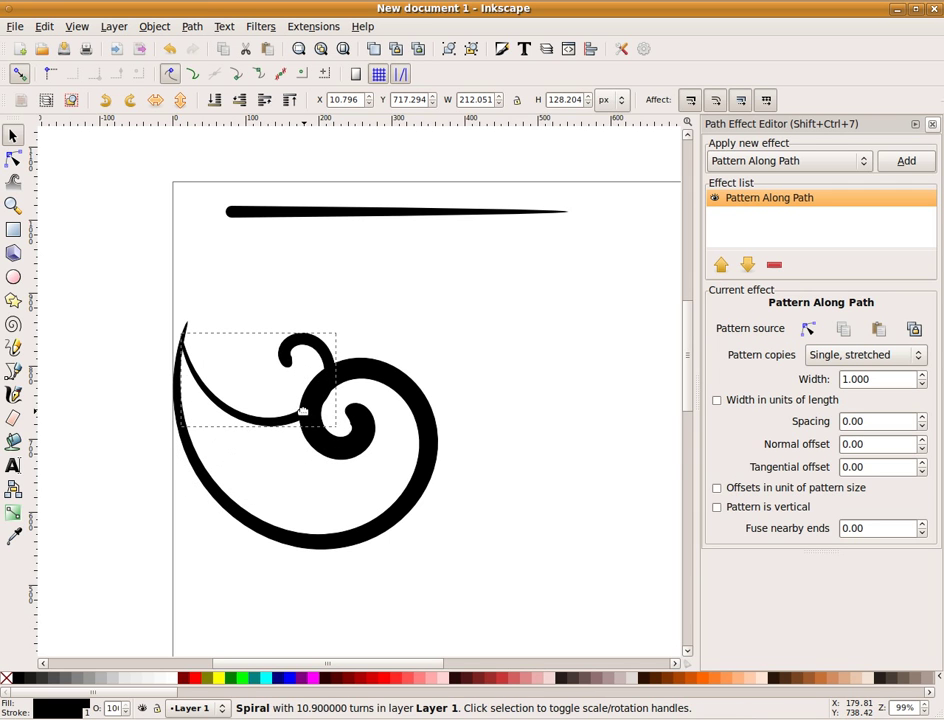
{"action": "left_click_drag", "start_coordinate": [341, 329], "coordinate": [327, 385]}
{"action": "left_click_drag", "start_coordinate": [239, 424], "coordinate": [196, 452]}
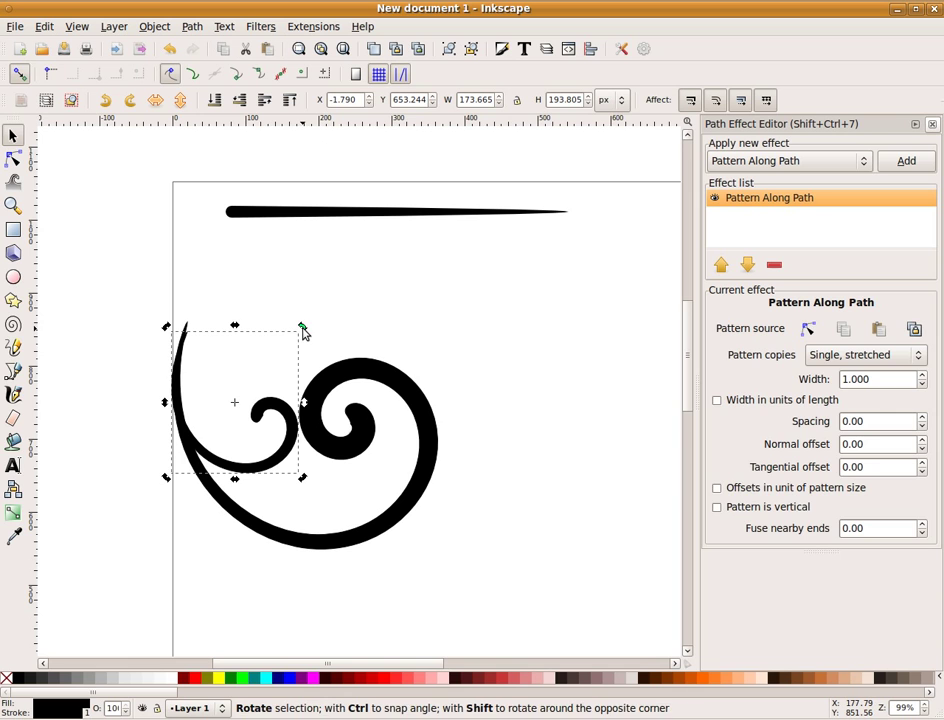
Rotate the small swirl slightly and nudge it up and right so its curl touches the large curl, leaving it deselected.
{"action": "left_click_drag", "start_coordinate": [303, 330], "coordinate": [300, 326]}
{"action": "left_click", "coordinate": [243, 462]}
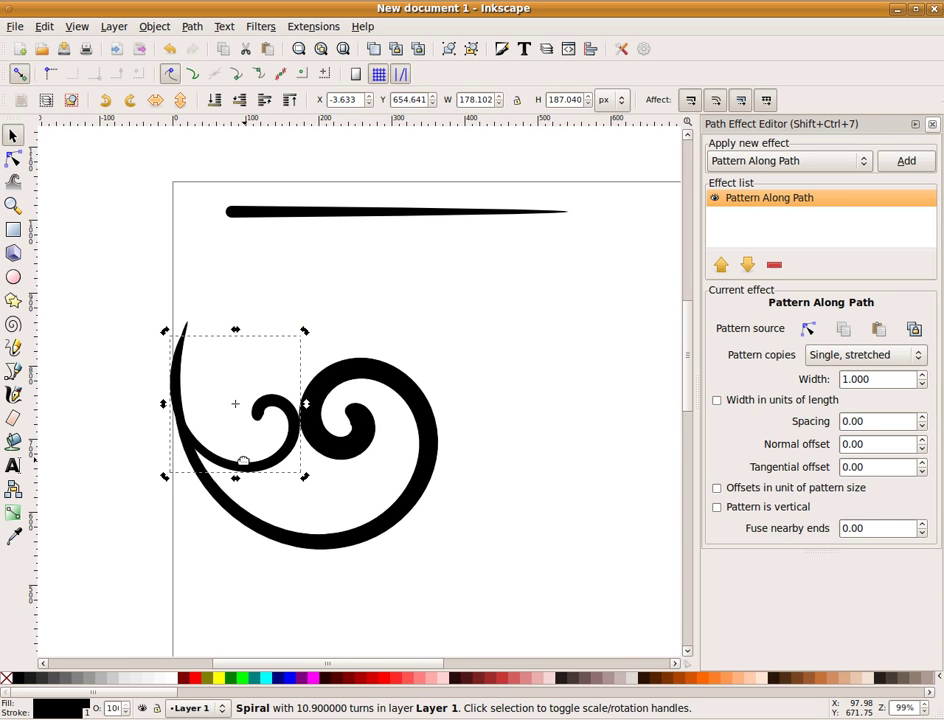
{"action": "left_click_drag", "start_coordinate": [241, 463], "coordinate": [247, 451]}
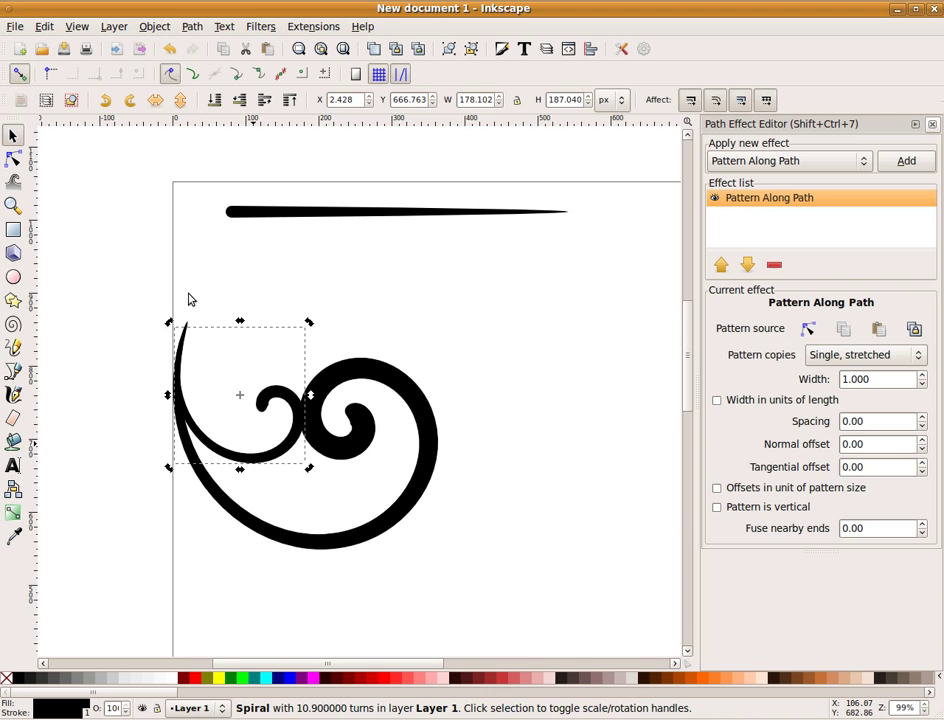
{"action": "left_click", "coordinate": [591, 274]}
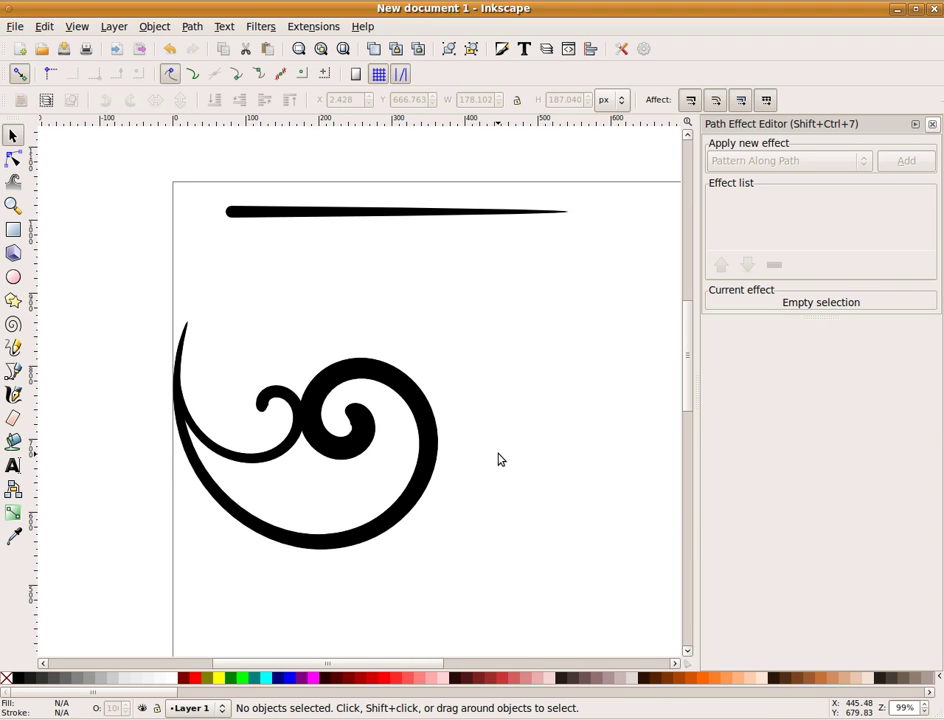